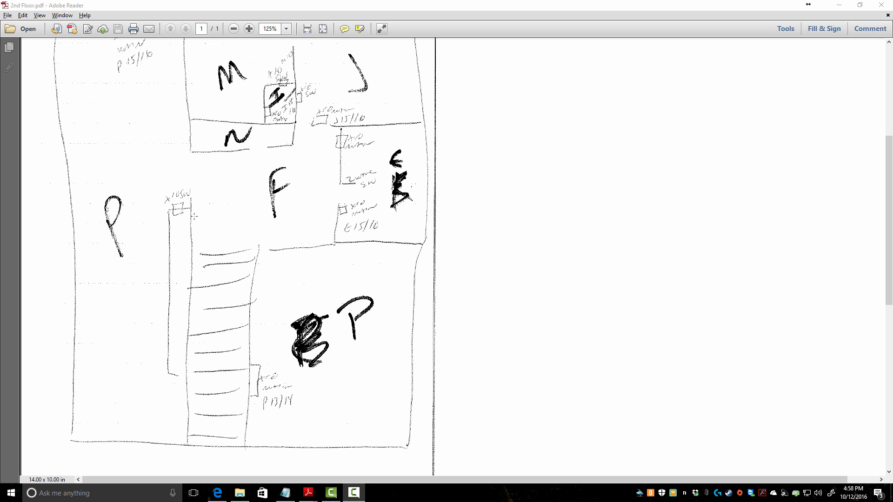
- Switch from the 2nd floor plan to the 1st Floor.pdf plan to view its X10 device layout
key("alt+Tab")
key("alt+Tab")
key("alt+Tab")
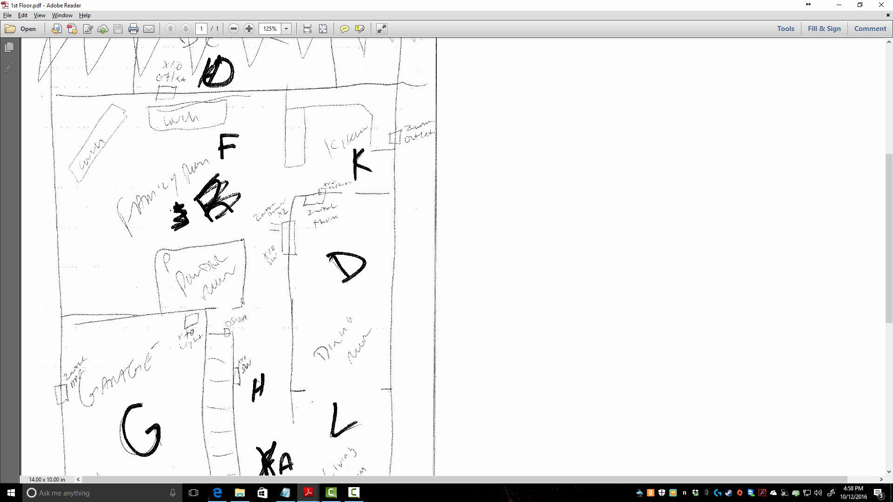
- Switch to Basement.pdf and examine the basement plan's X10 device locations and the S4 switch codes noted below it
key("alt+Tab")
key("alt+Tab")
key("alt+Tab")
key("alt+Tab")
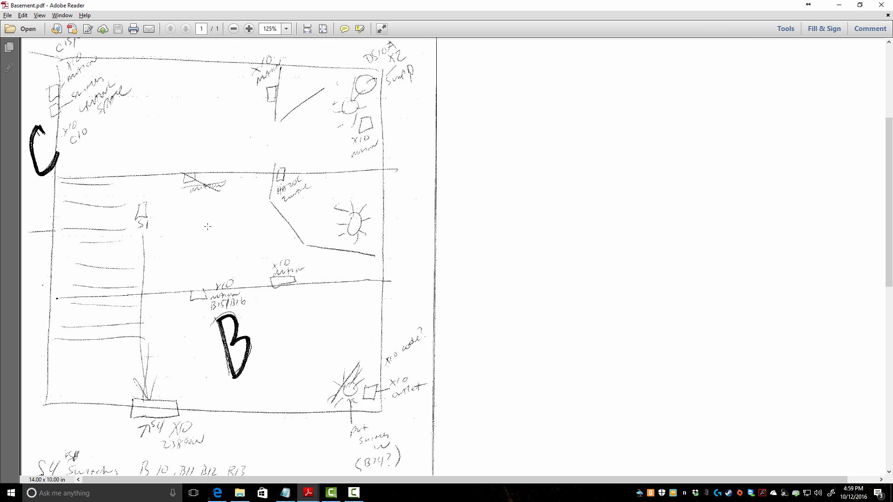
scroll(211, 250, "down", 4)
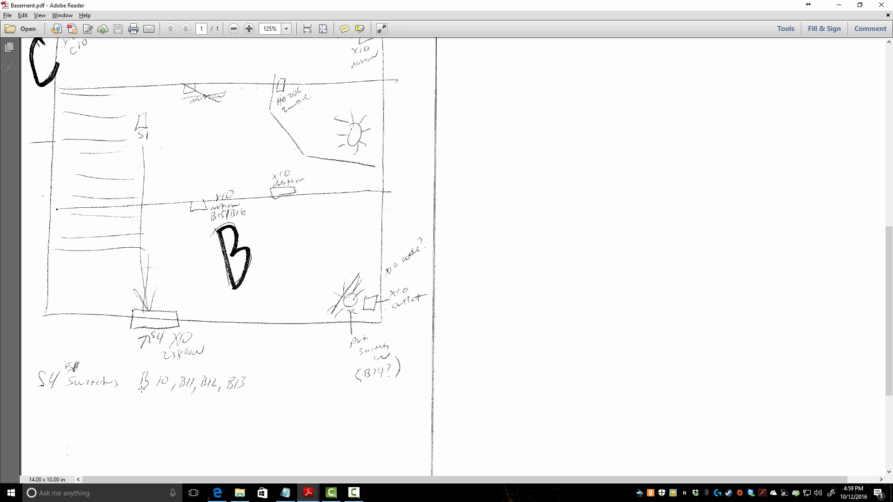
scroll(176, 425, "down", 1)
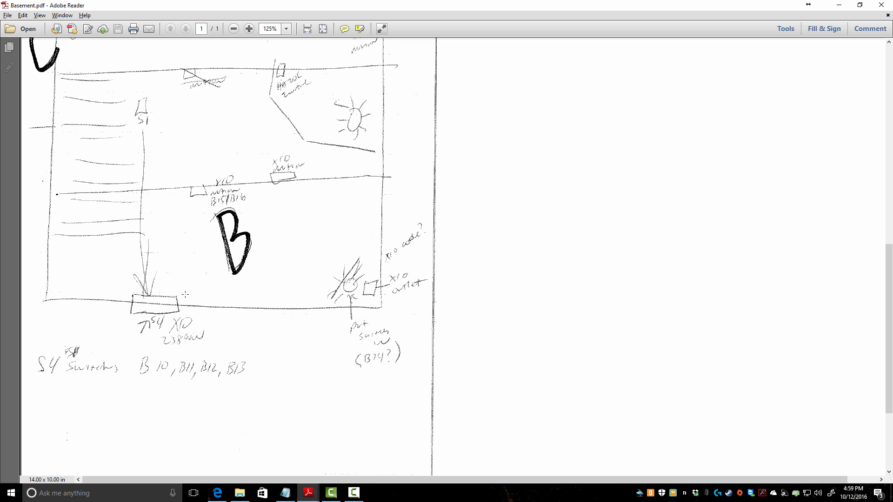
scroll(91, 83, "up", 2)
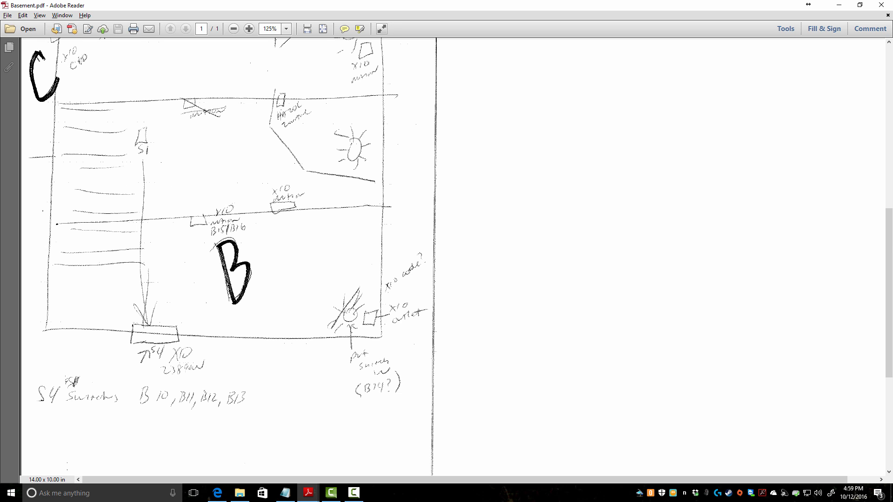
scroll(287, 307, "up", 4)
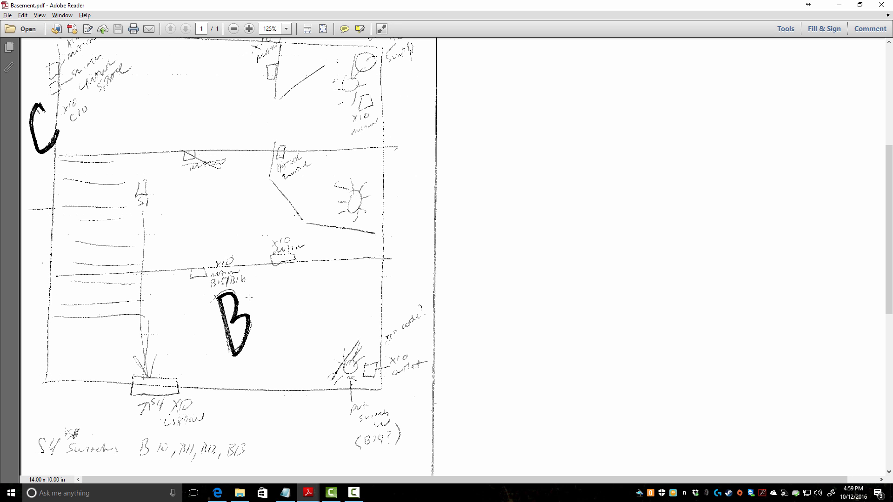
- Read the house code list in Descriptions.pdf down to the multi-stack basement example, and return to the basement plan
key("alt+Tab")
key("alt+Tab")
key("alt+Tab")
key("alt+Tab")
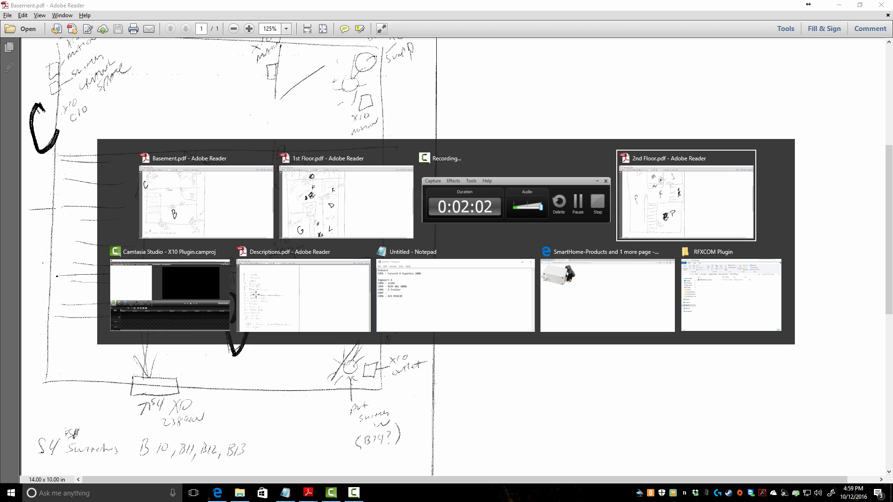
key("alt+Tab")
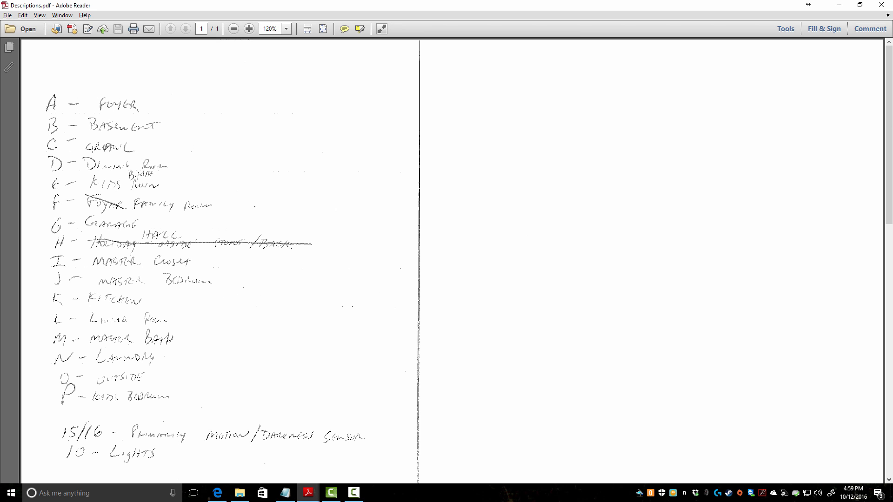
scroll(251, 349, "down", 8)
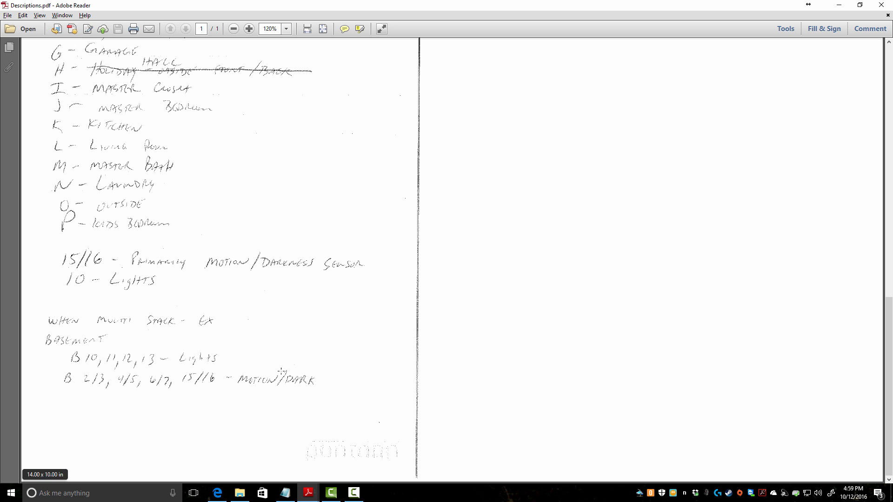
key("alt+Tab")
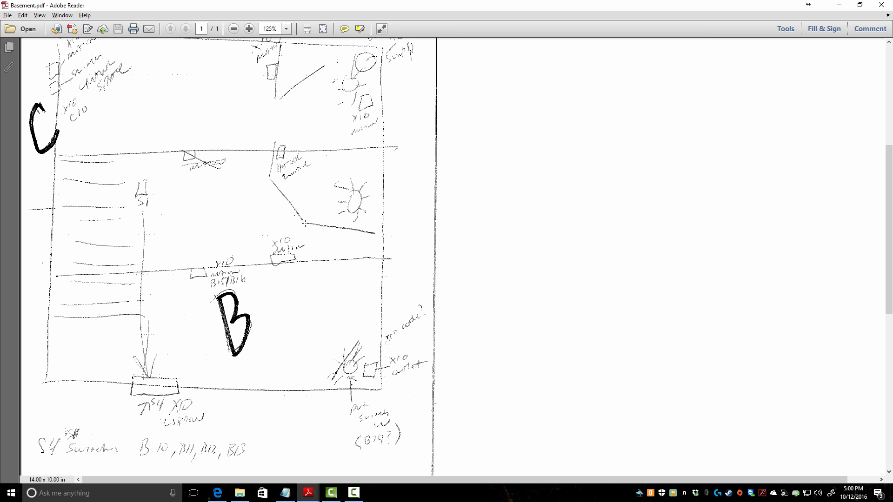
- Close all the open floor plan and description PDFs
left_click(880, 5)
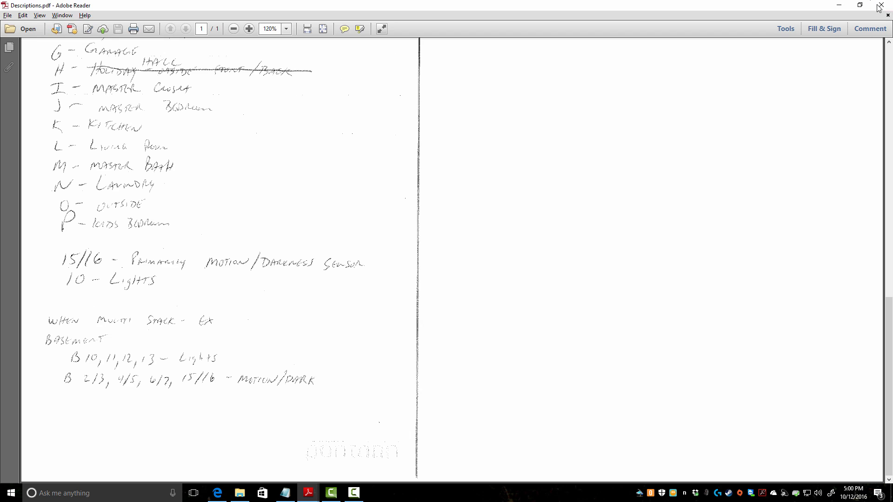
left_click(879, 6)
left_click(879, 5)
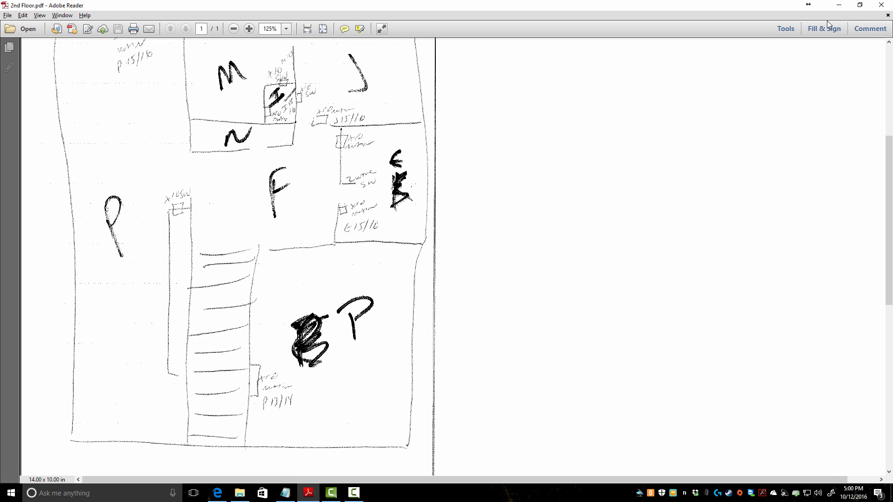
left_click(880, 5)
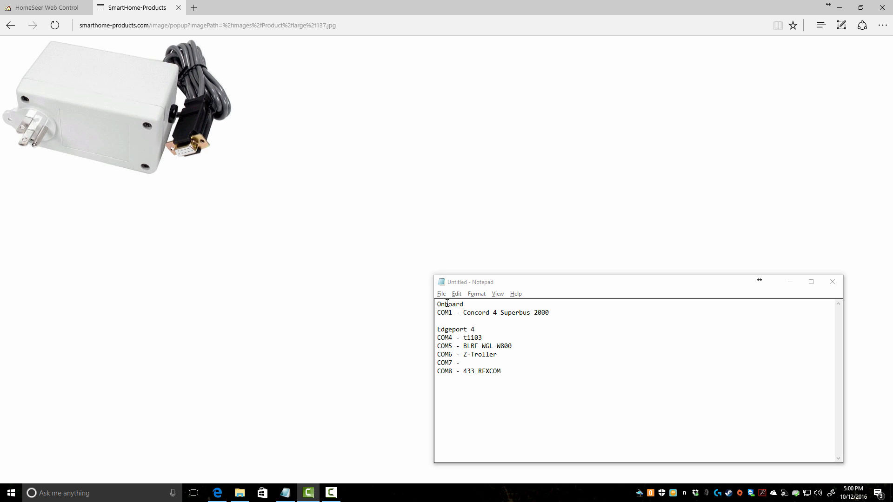
- Highlight the COM4 ti103 entry in the Notepad port list and move the note window out of the browser's way
left_click_drag(483, 338, 435, 338)
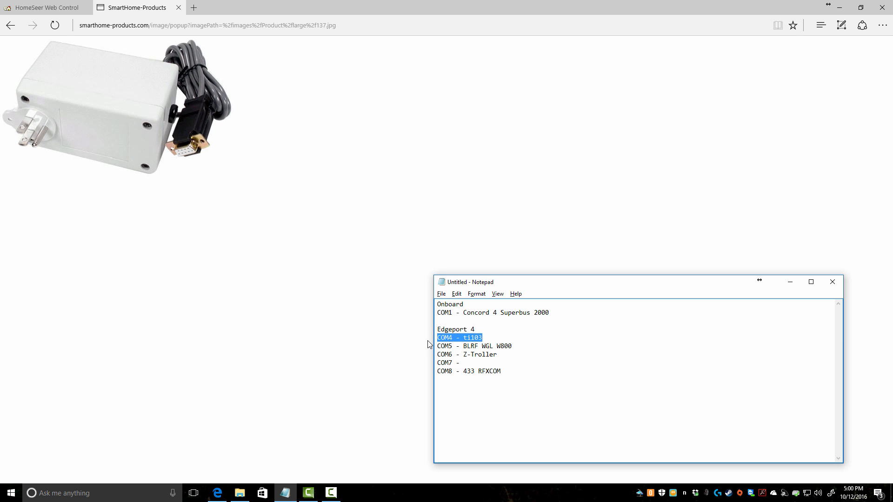
left_click_drag(572, 282, 892, 124)
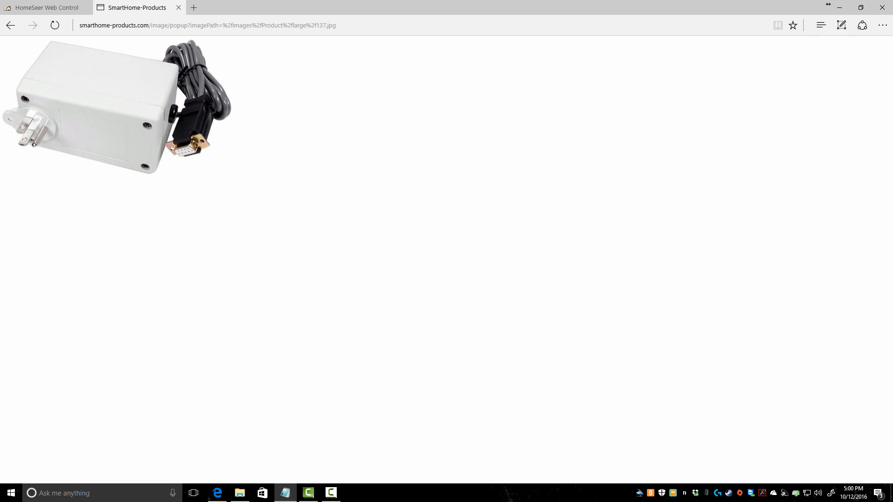
- Search the web for xpcr in a new tab, view the XPCR Coupler Repeater Amplifier product page, and close it
left_click(194, 8)
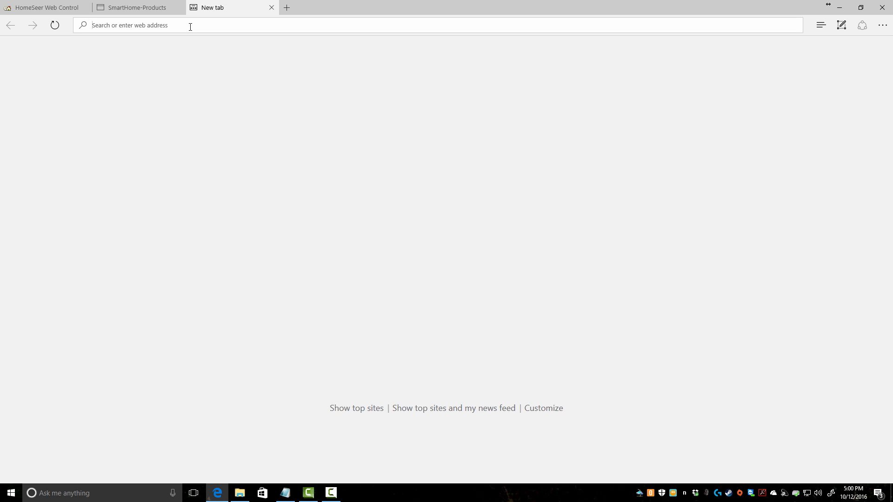
type("xpcr")
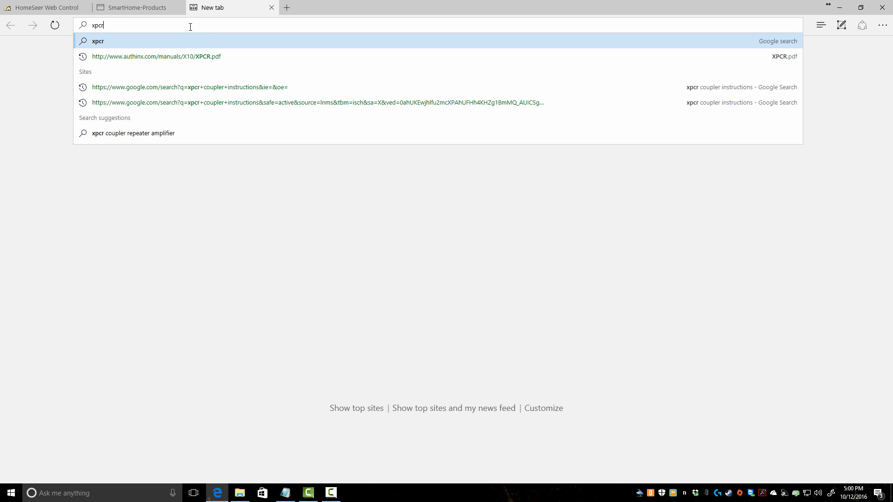
key("Return")
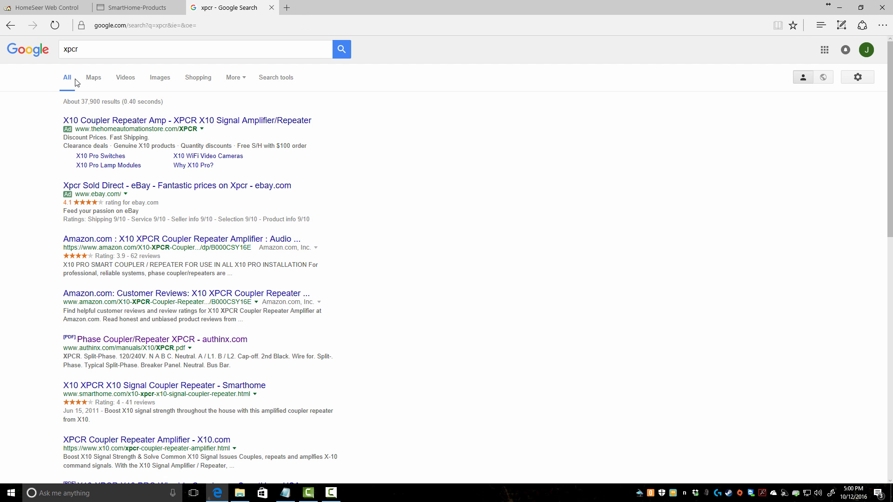
left_click(118, 125)
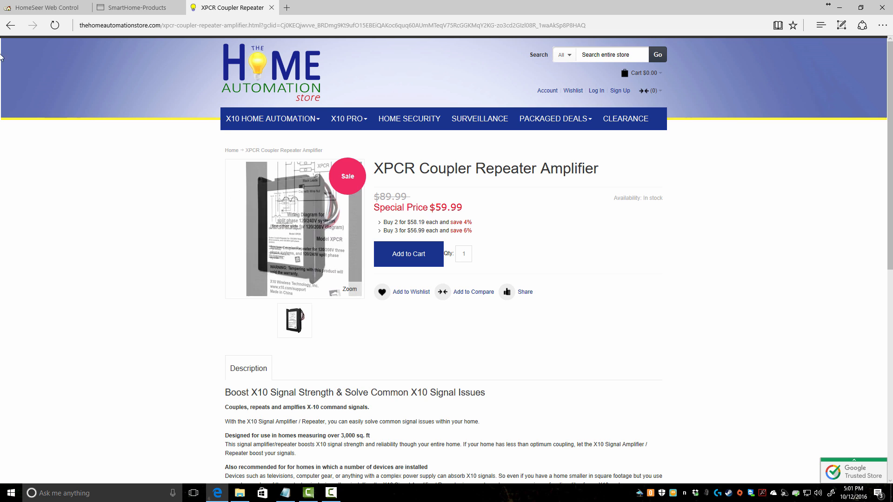
left_click(271, 8)
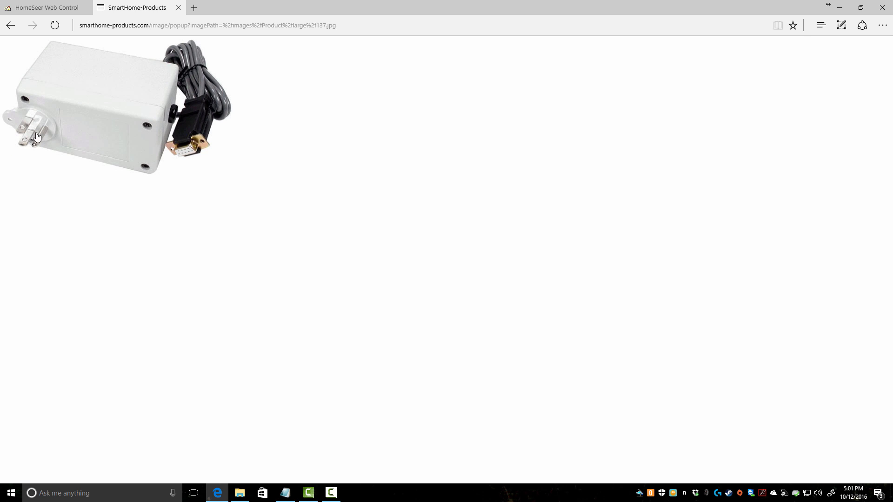
- Close the SmartHome-Products picture and list the Lighting & Primary Technology plug-ins among HomeSeer's additional interfaces
left_click(178, 7)
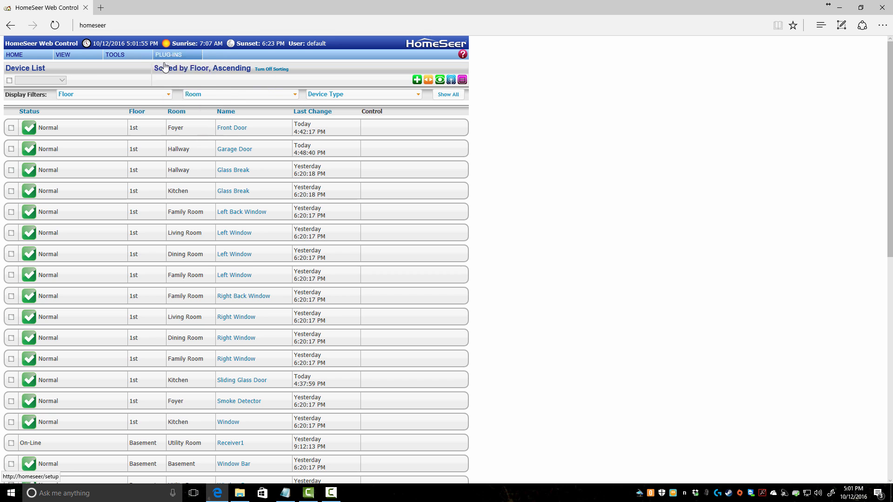
left_click(179, 69)
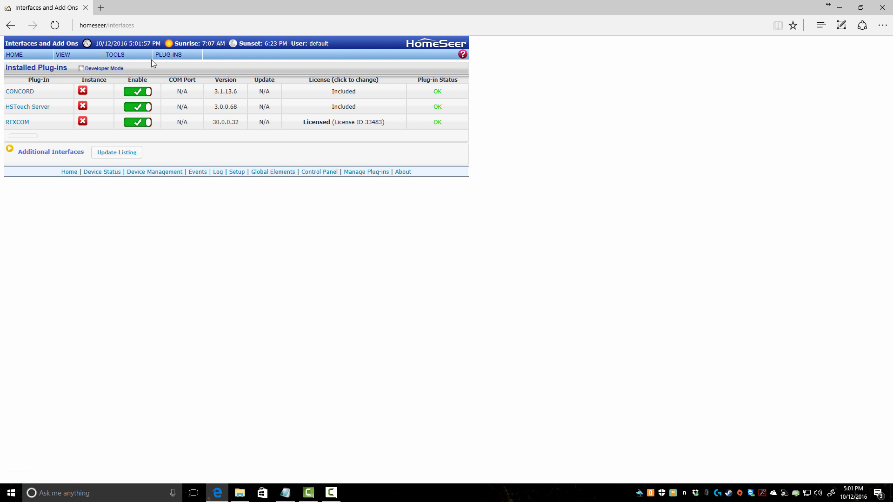
left_click(11, 152)
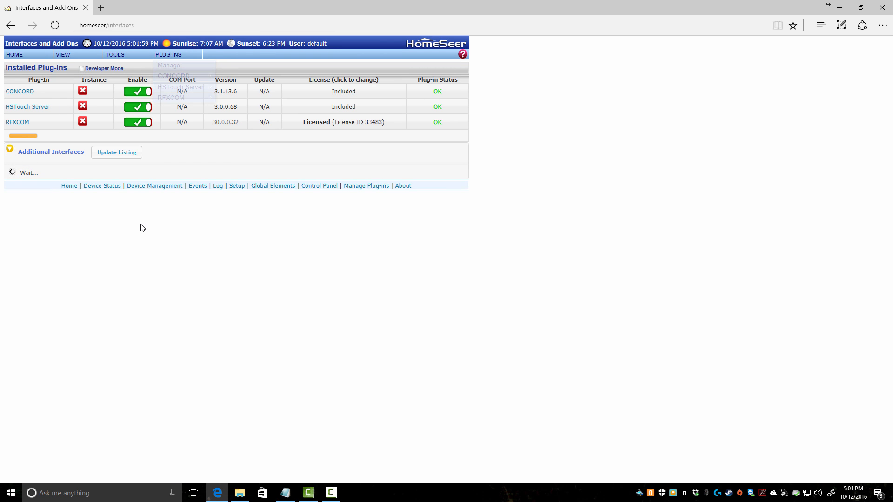
left_click(15, 264)
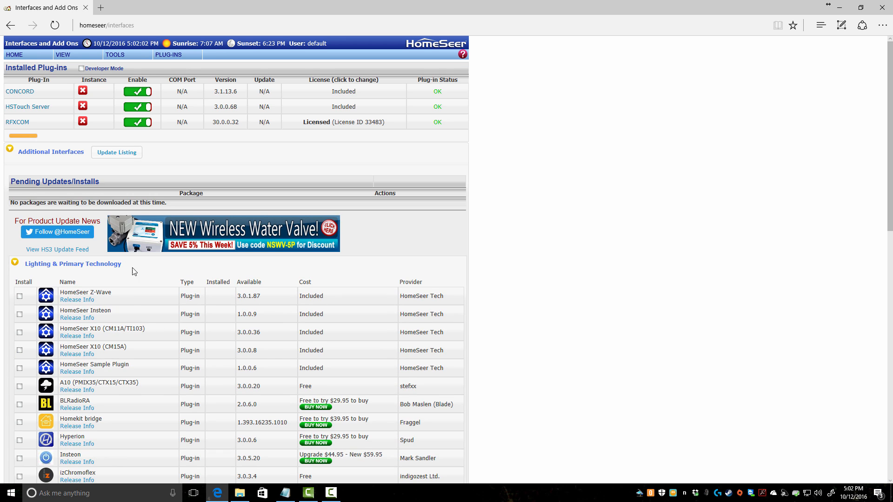
scroll(139, 258, "down", 3)
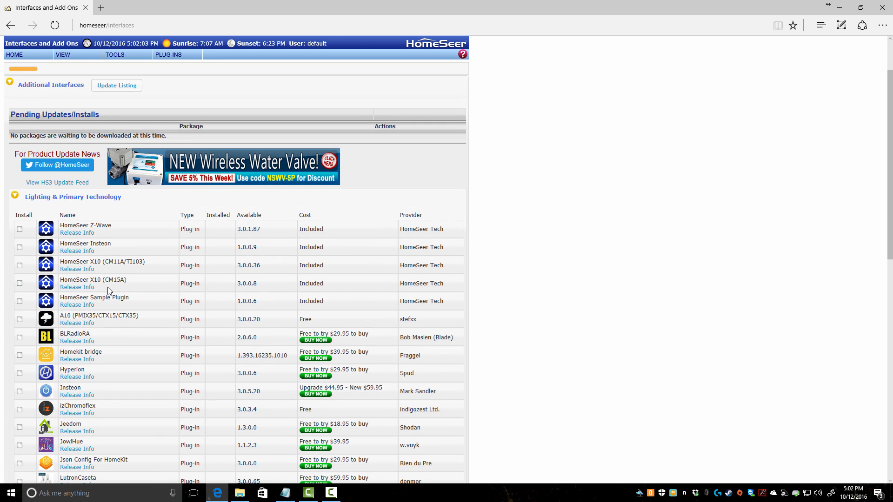
- Select the HomeSeer X10 (CM11A/TI103) plug-in, then download and install it
left_click_drag(146, 261, 32, 266)
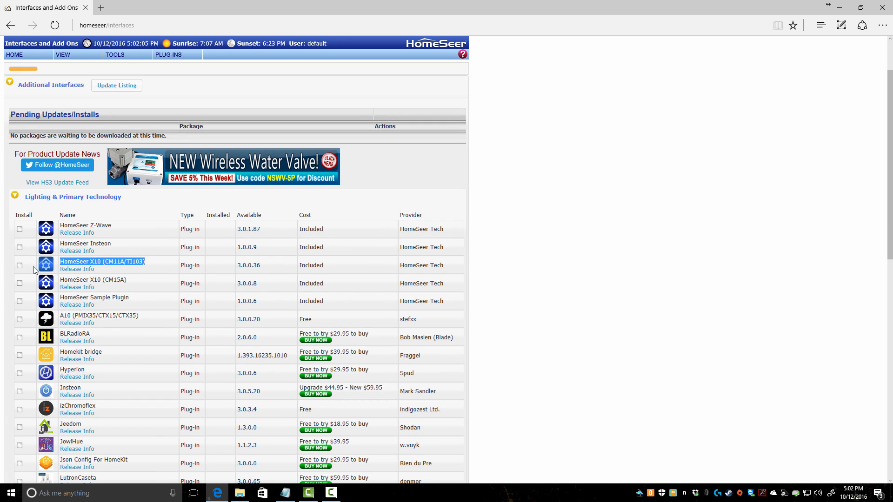
left_click_drag(347, 266, 217, 276)
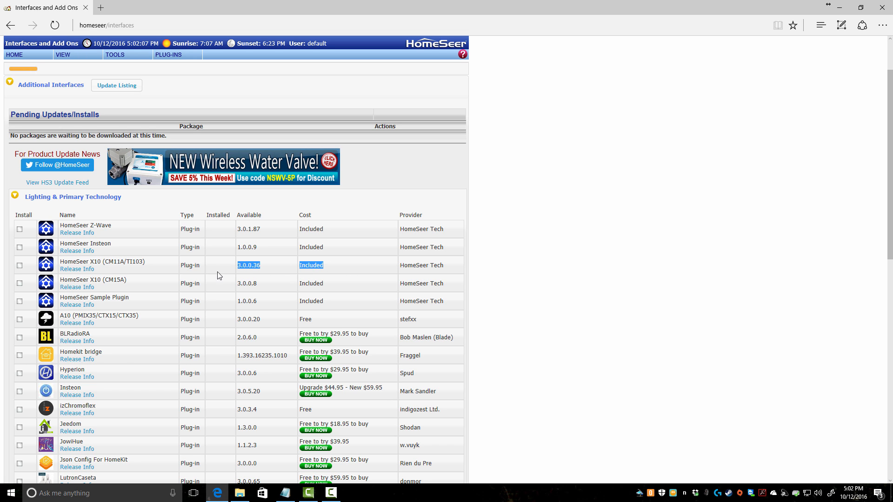
left_click(20, 266)
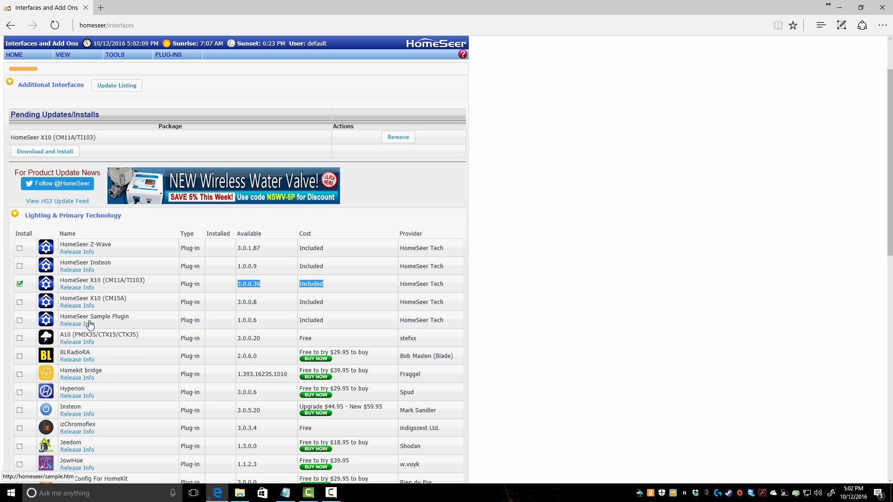
scroll(180, 291, "down", 9)
scroll(181, 290, "up", 9)
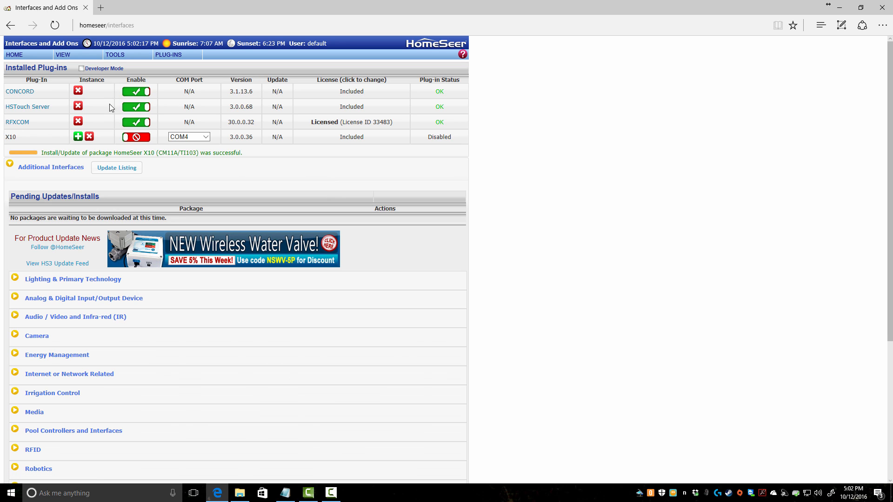
- Assign COM4 to the X10 plug-in and enable it
left_click(207, 138)
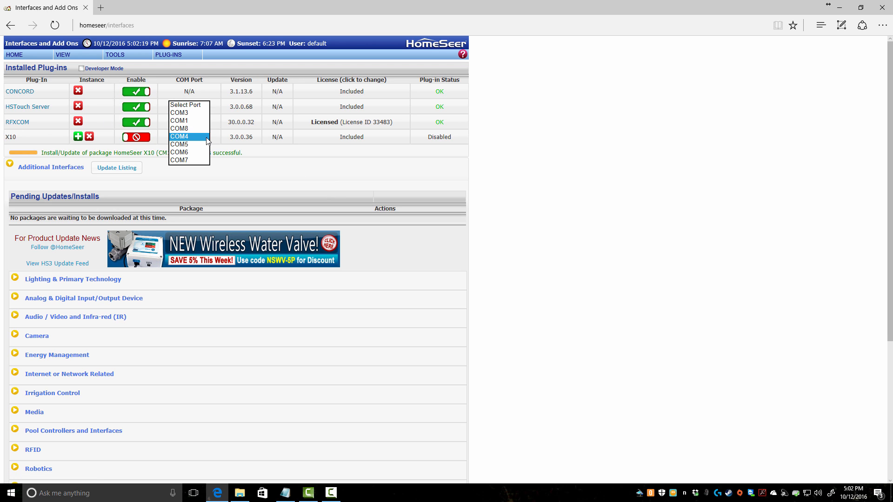
left_click(207, 137)
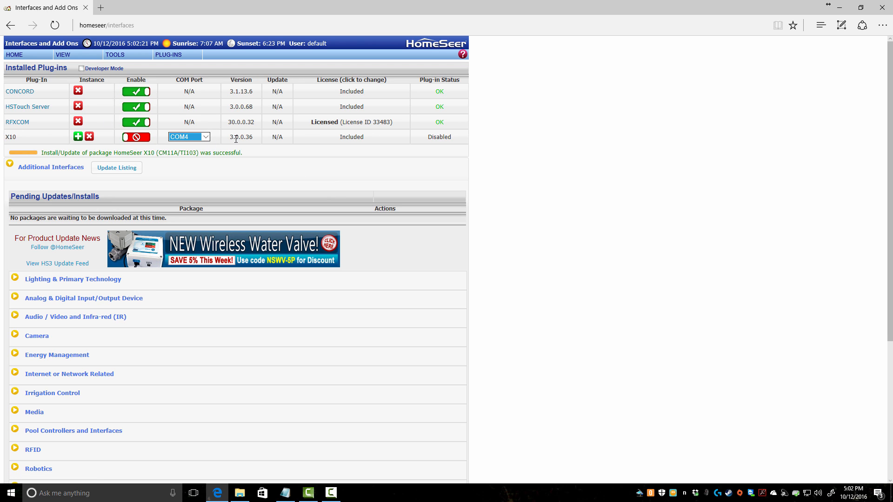
left_click(136, 136)
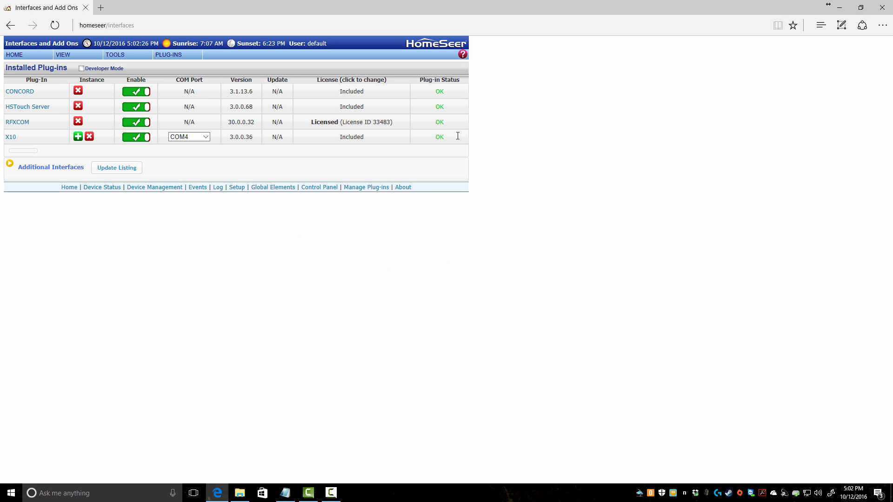
- Open the X10 plug-in's configuration page and examine the polling interval and its default
mouse_move(169, 54)
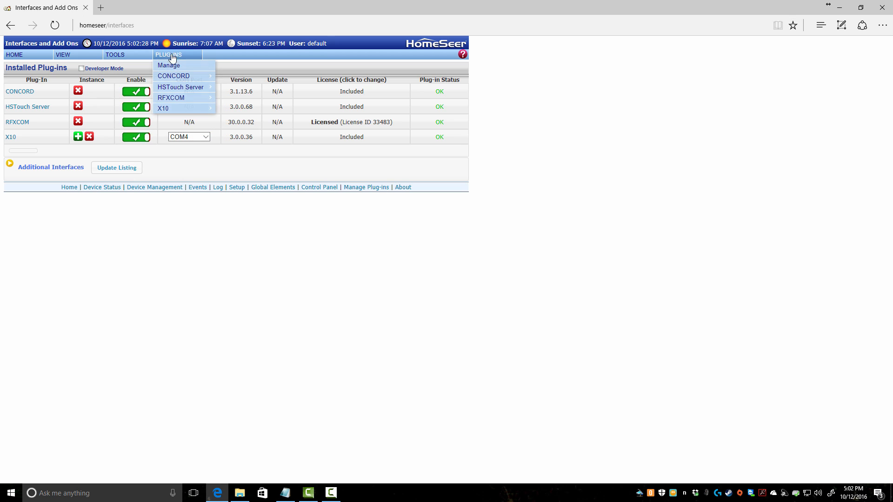
mouse_move(180, 108)
left_click(223, 109)
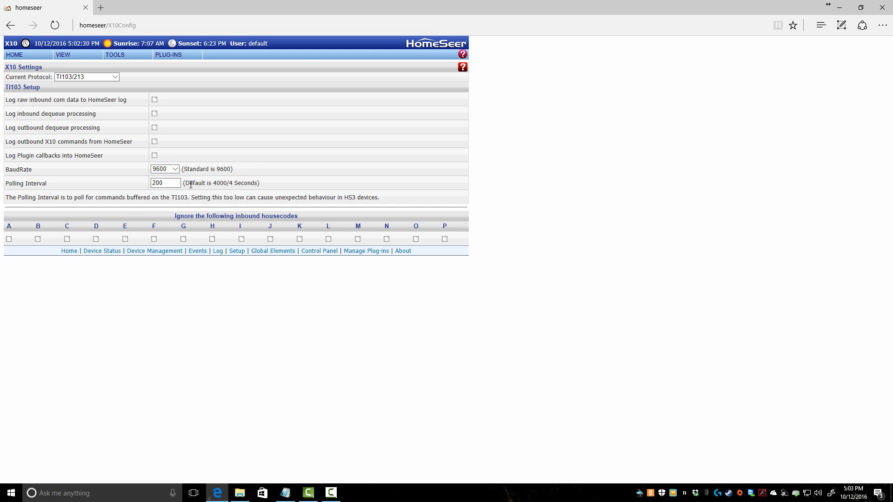
left_click_drag(190, 185, 243, 183)
left_click(158, 185)
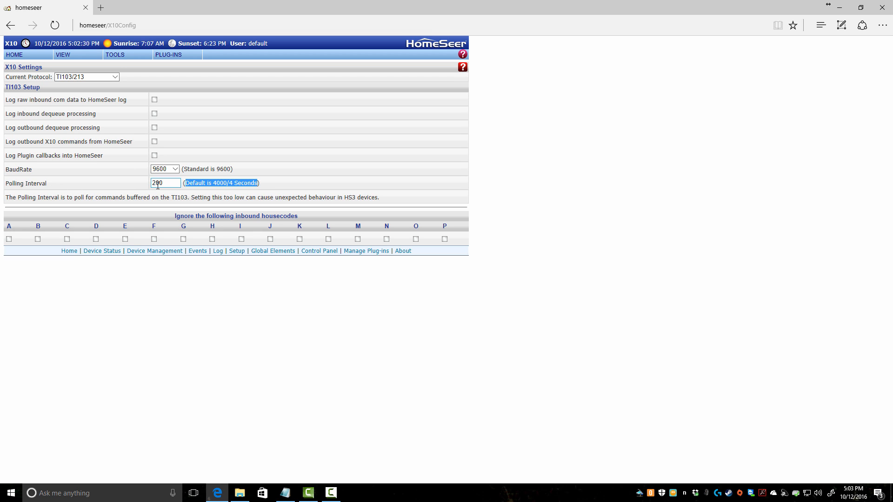
left_click(216, 186)
left_click_drag(214, 184, 250, 187)
left_click(250, 187)
- Submit 200 as the X10 polling interval and keep TI103/213 as the current protocol
left_click(167, 185)
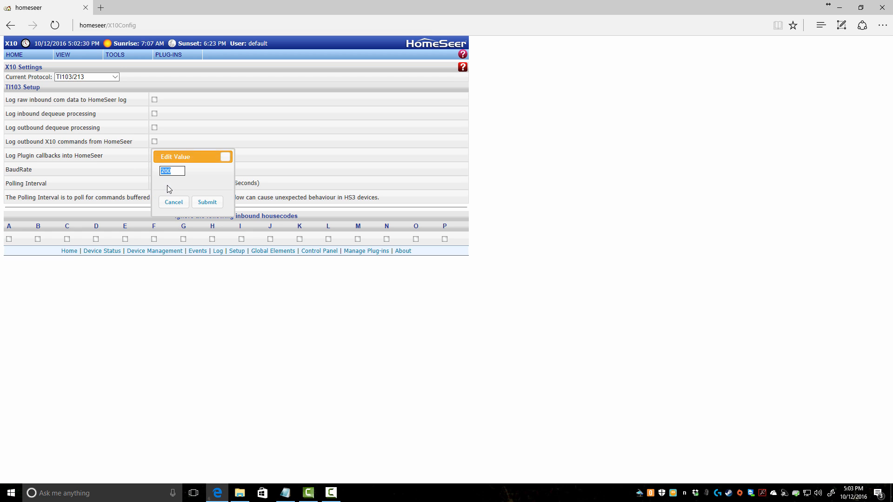
left_click(195, 202)
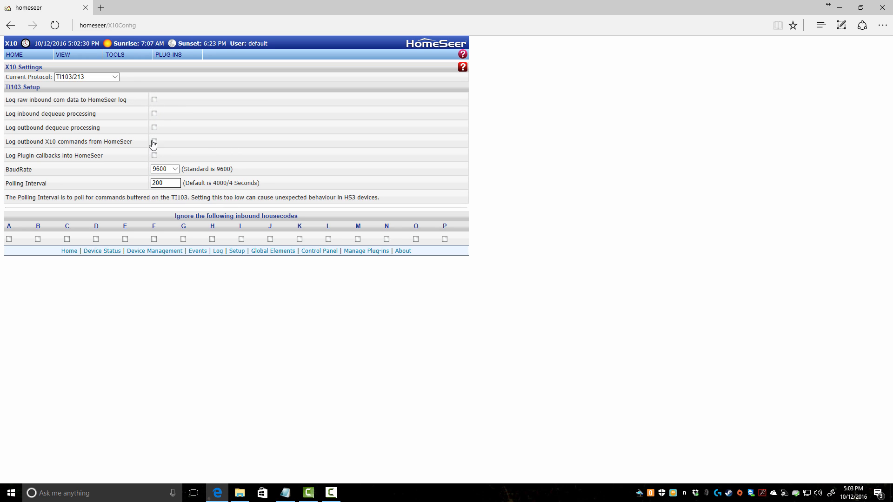
left_click(101, 77)
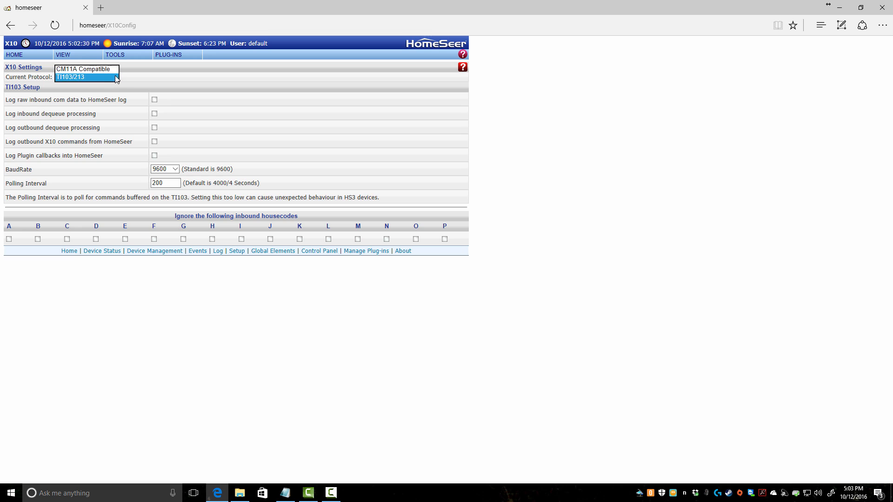
left_click(80, 78)
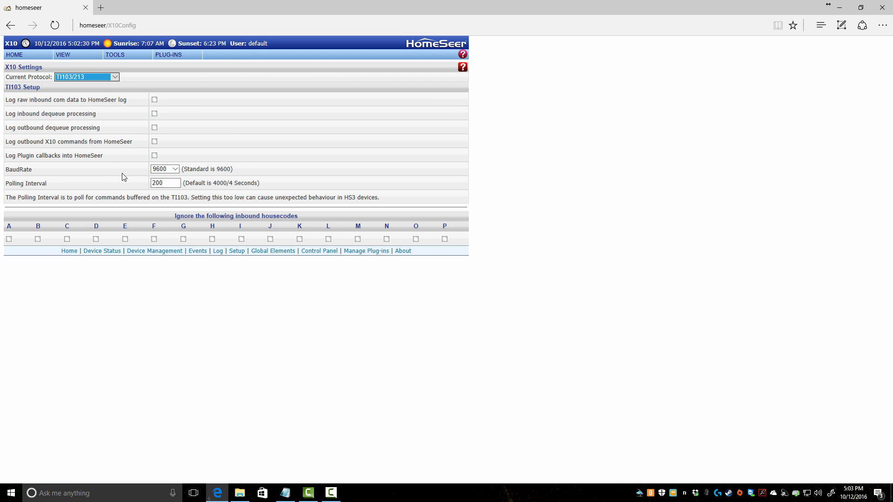
- Go to the plug-in management page, view the X10 settings from its plug-in list, and close the extra browser tab
left_click(115, 55)
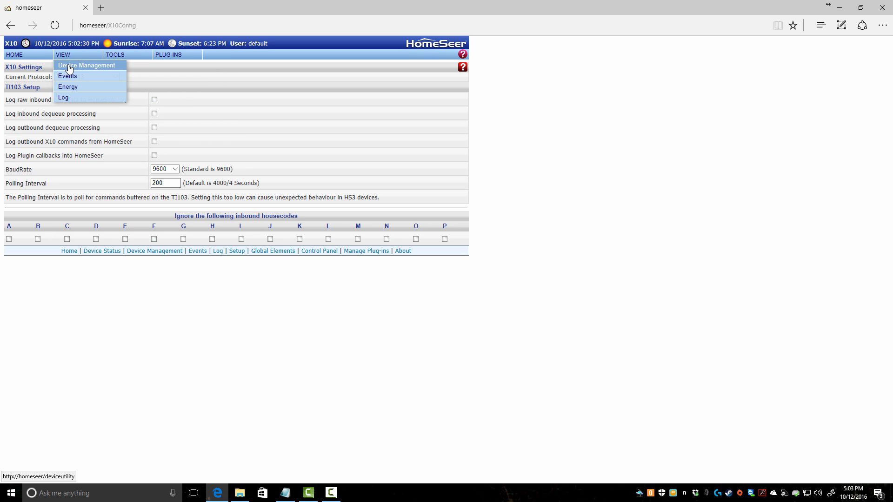
left_click(170, 66)
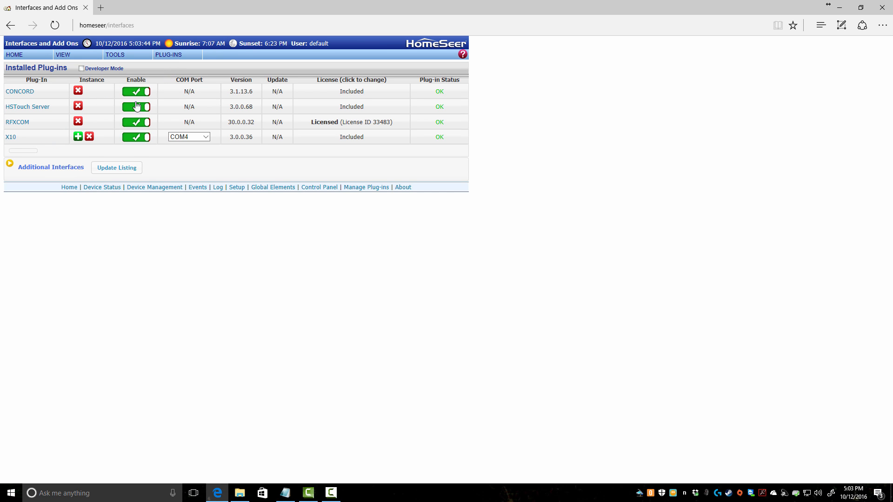
left_click(11, 138)
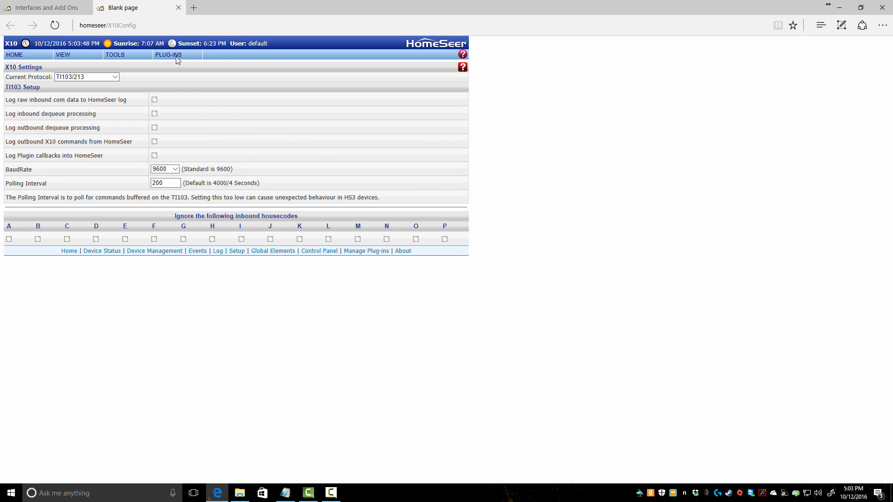
mouse_move(175, 56)
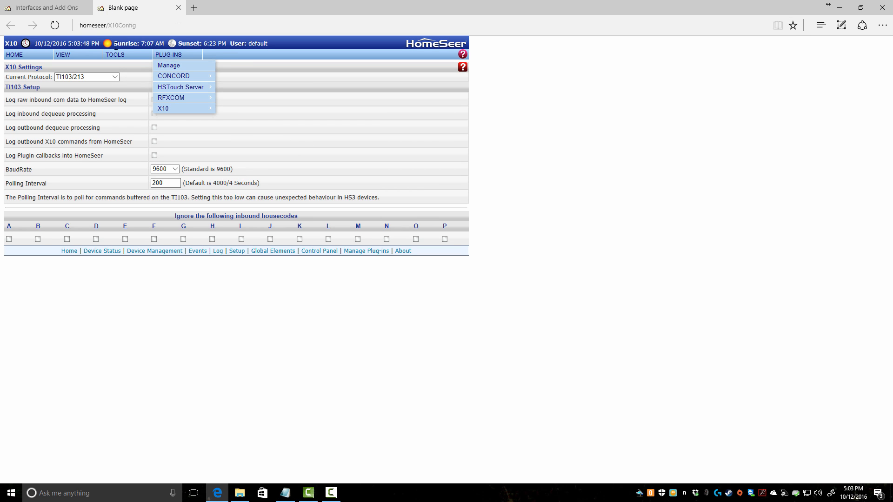
left_click(179, 7)
- Open the Device Management page and look through the existing device list
left_click(77, 65)
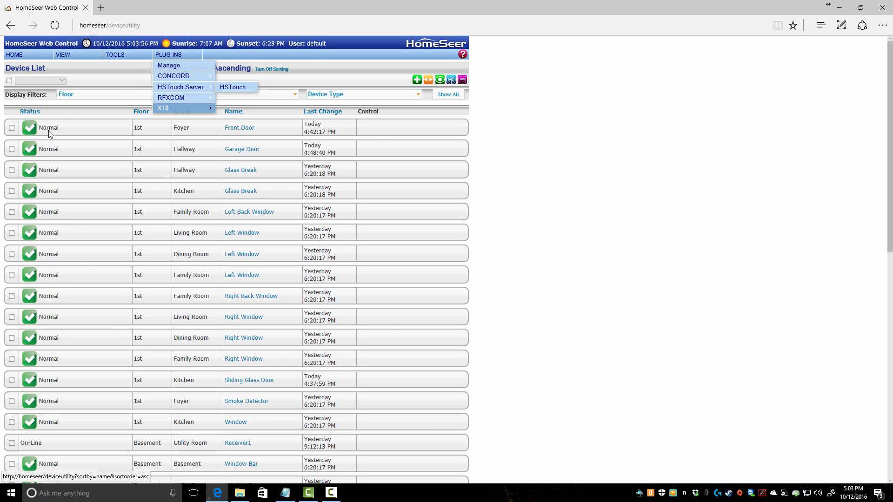
scroll(139, 186, "down", 10)
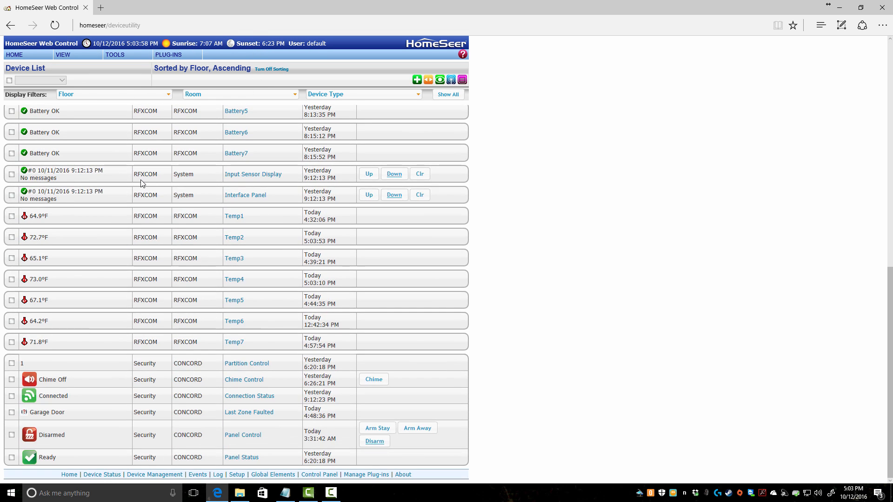
scroll(109, 370, "up", 10)
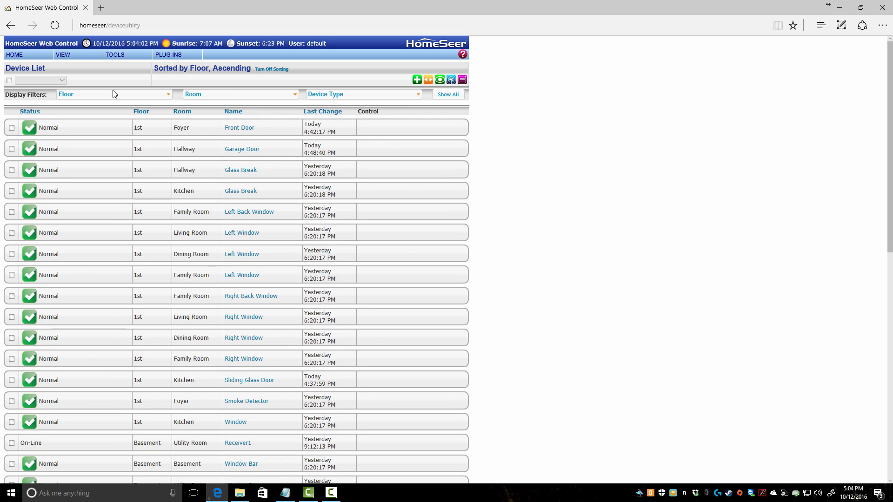
mouse_move(108, 56)
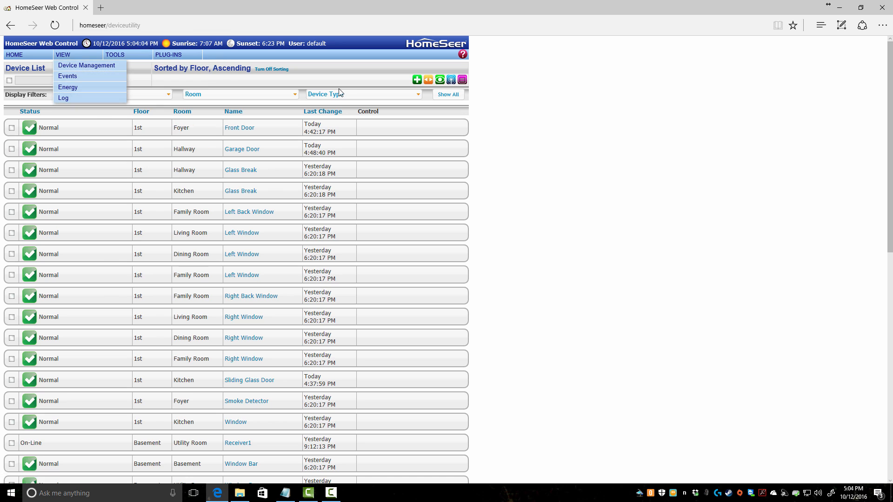
- Add a new device and name it Stairway Lights
left_click(417, 79)
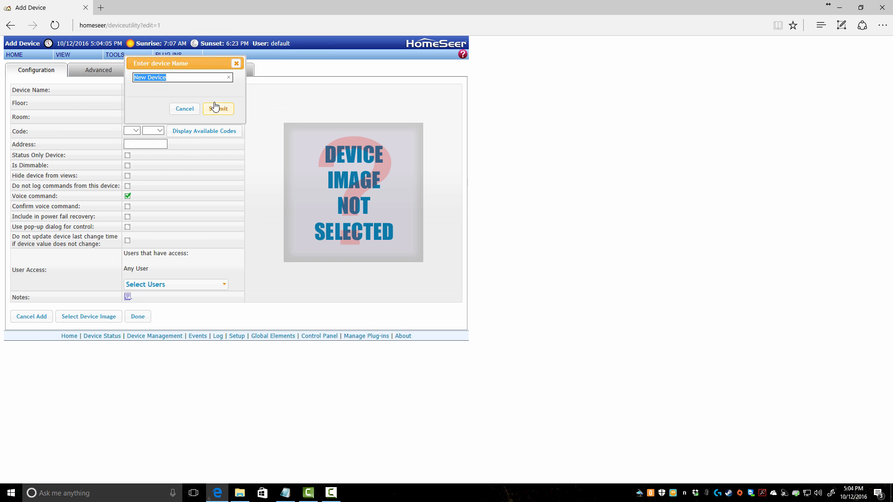
type("B")
type("asemen")
type("t")
key("BackSpace")
key("BackSpace")
key("BackSpace")
key("BackSpace")
key("BackSpace")
key("BackSpace")
key("BackSpace")
key("BackSpace")
key("BackSpace")
type("Stairway Lights")
left_click(217, 110)
- Assign the Stairway Lights device to the Basement floor and the Basement room
left_click(157, 103)
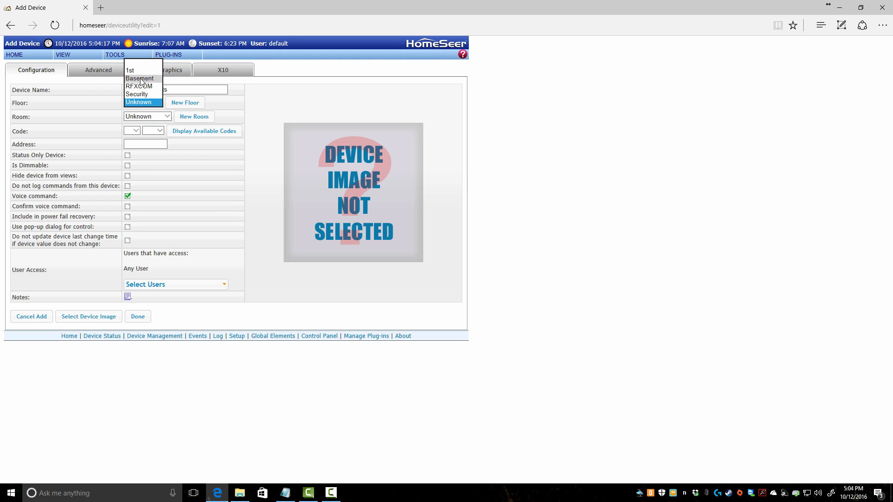
left_click(141, 79)
left_click(158, 116)
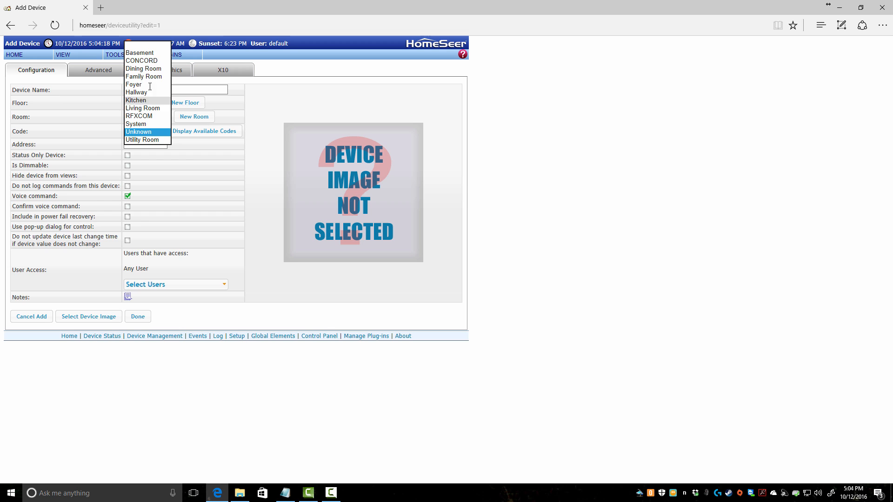
left_click(153, 53)
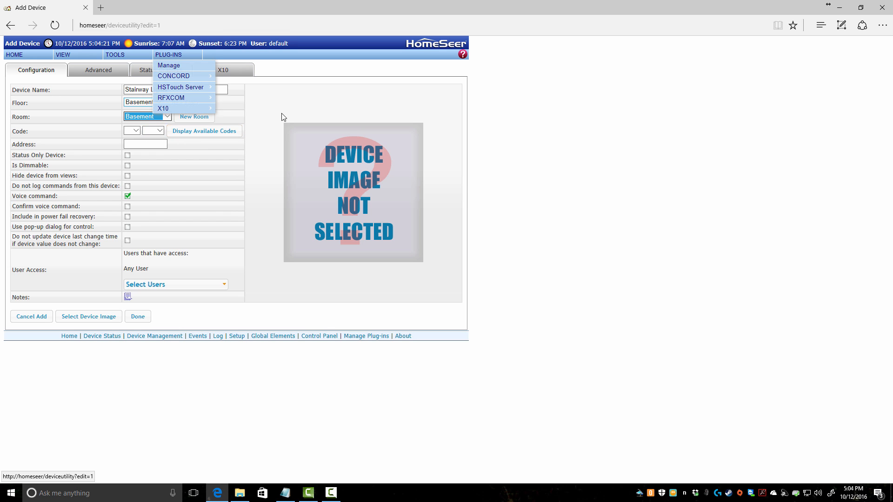
left_click(297, 99)
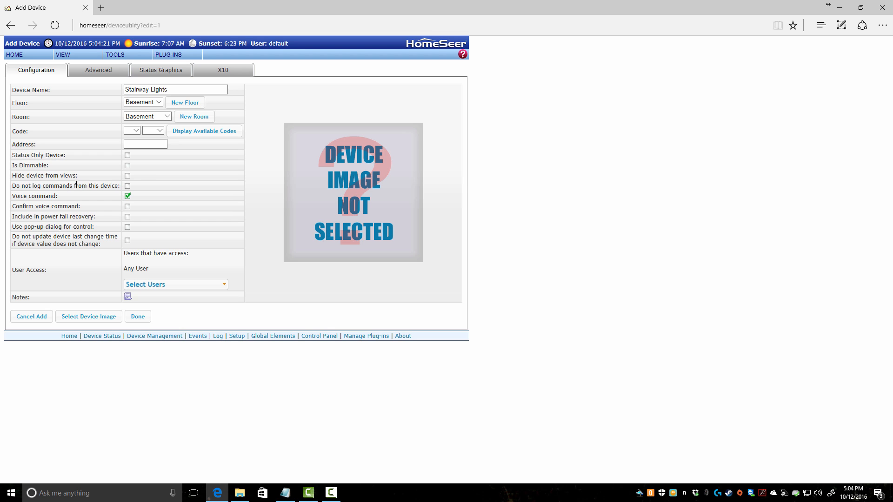
- Set the Stairway Lights' X10 house code to B, unit code to 10 and device type to PreSet, and save the device
left_click(226, 72)
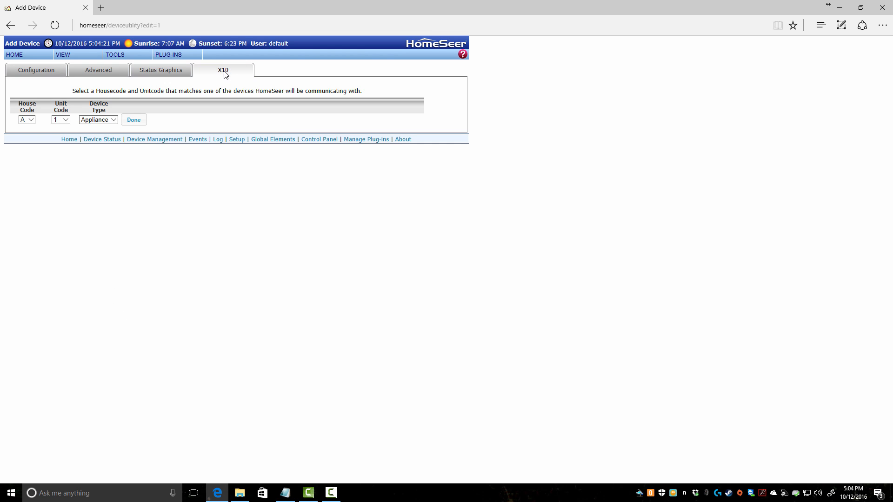
left_click(32, 120)
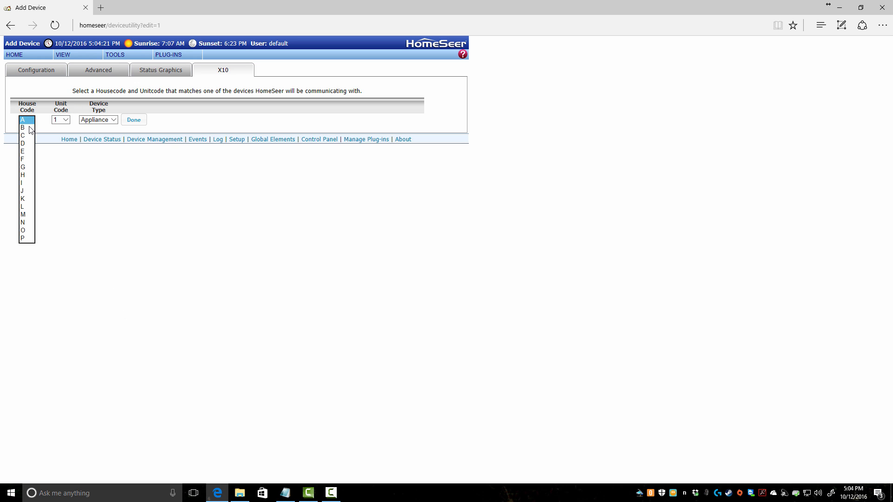
left_click(25, 129)
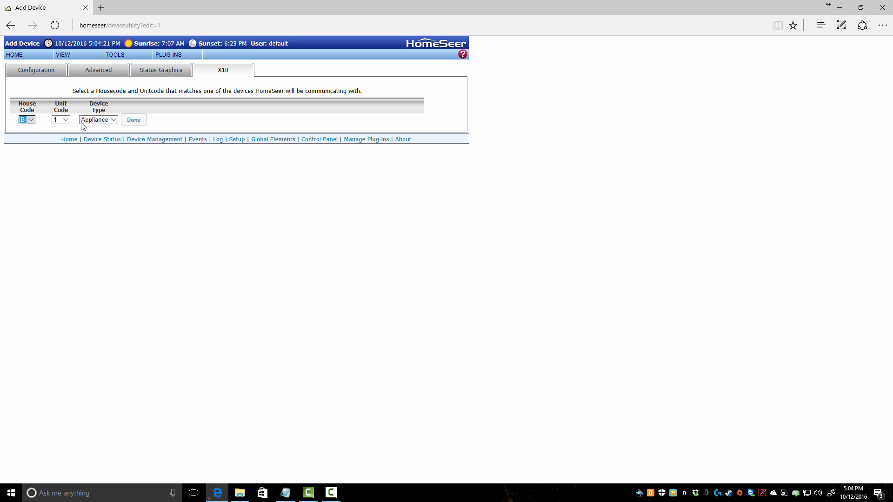
left_click(64, 119)
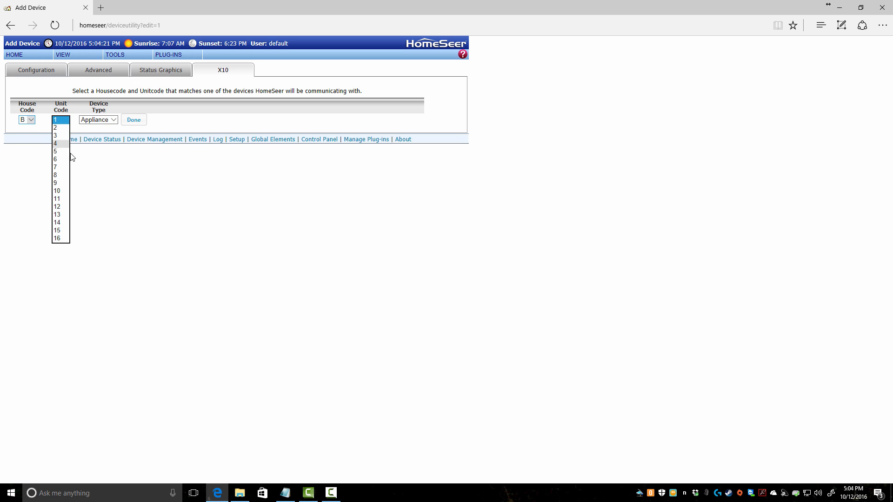
left_click(60, 191)
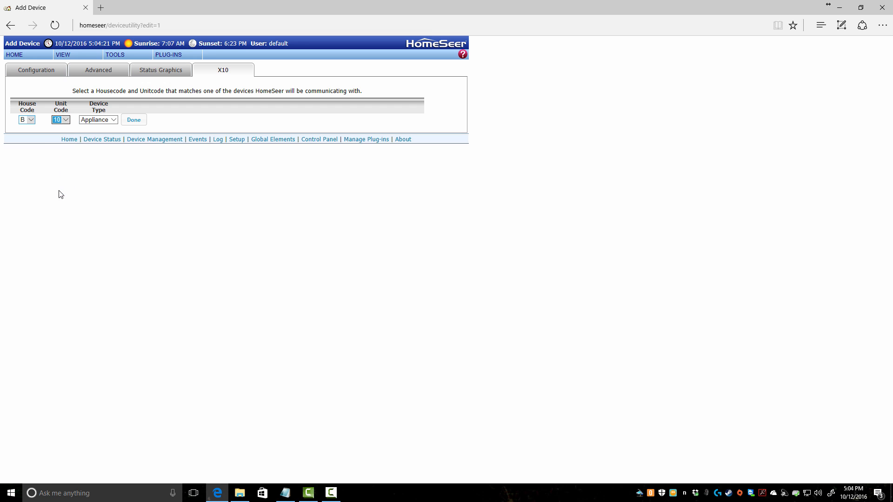
left_click(113, 122)
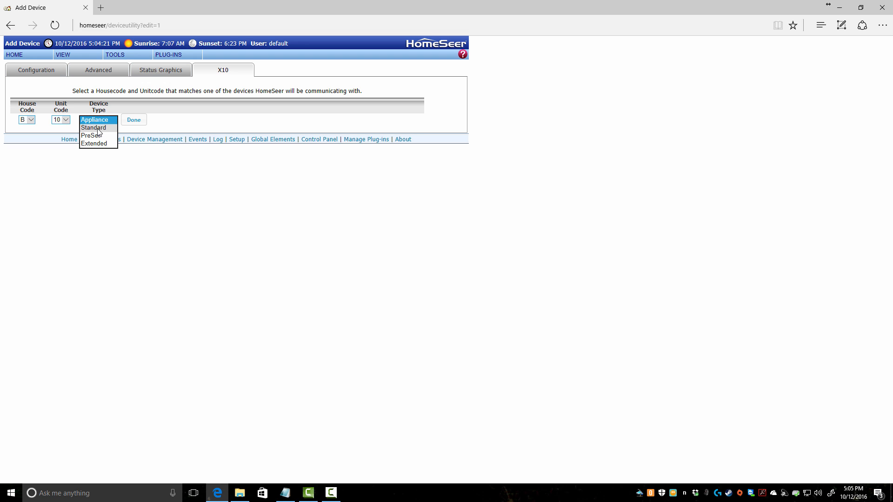
left_click(97, 136)
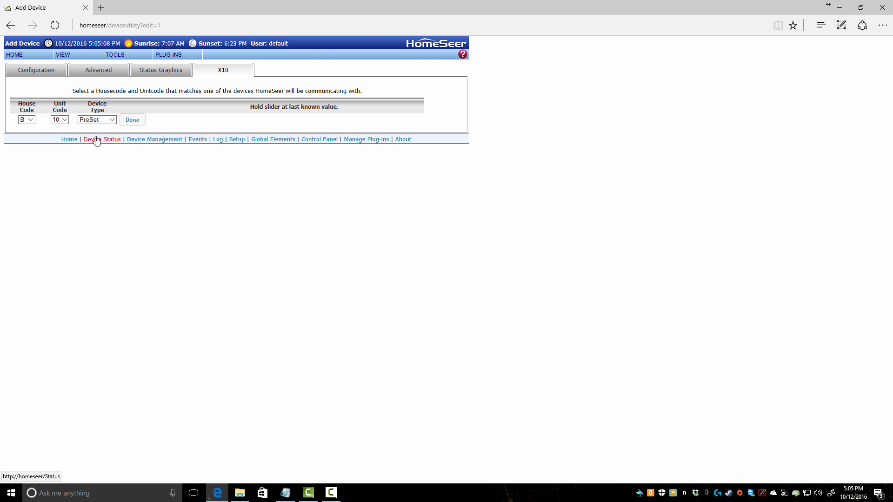
left_click(132, 120)
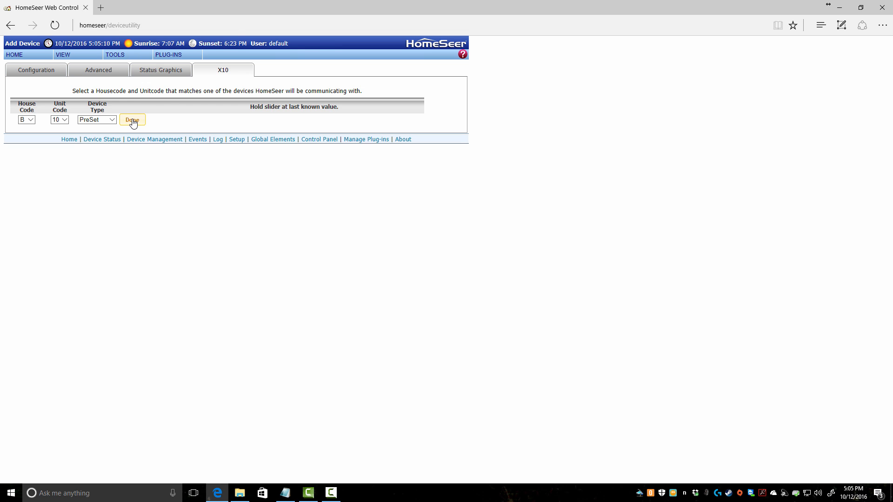
- Find Stairway Lights in the device list, check the address in its configuration, and return to the list
scroll(139, 141, "down", 10)
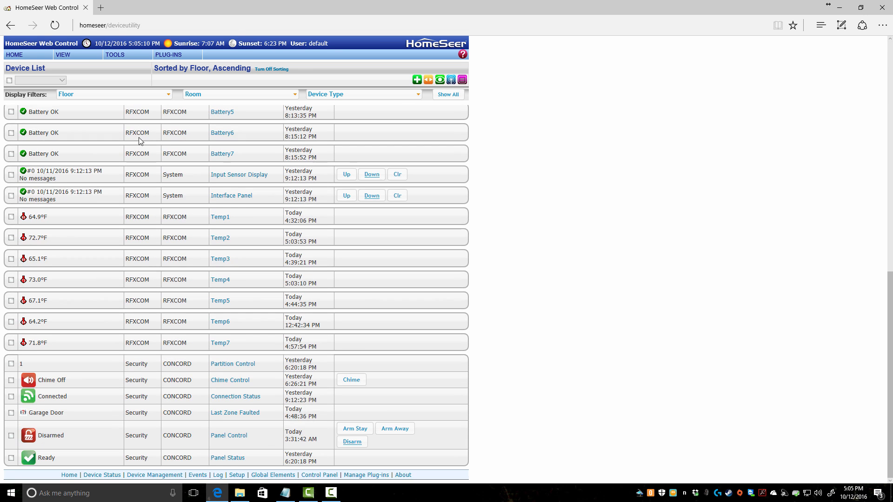
scroll(114, 414, "up", 10)
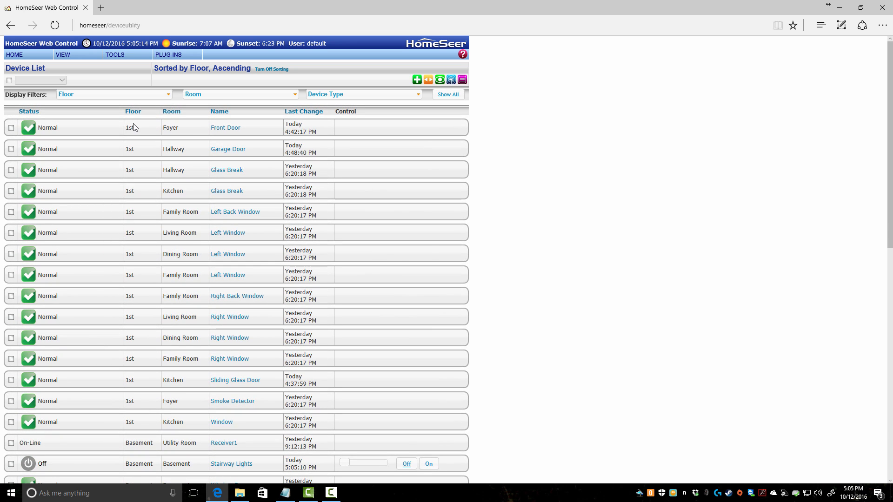
scroll(112, 153, "down", 7)
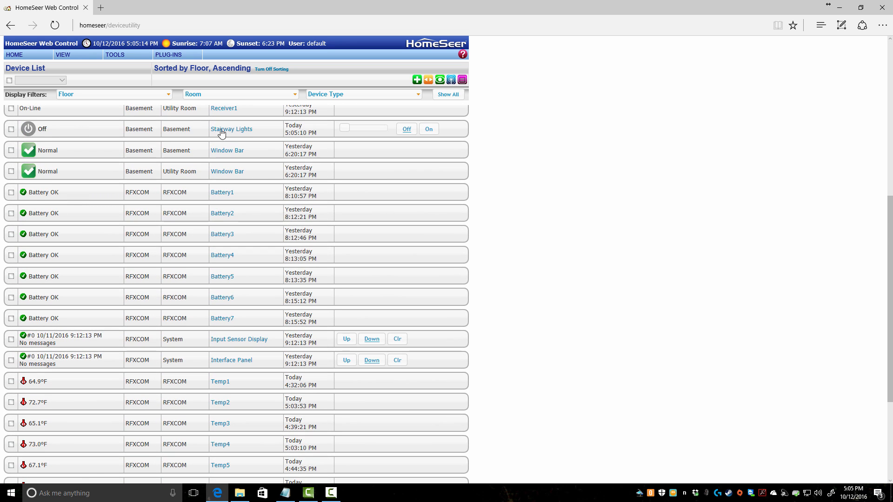
left_click(241, 134)
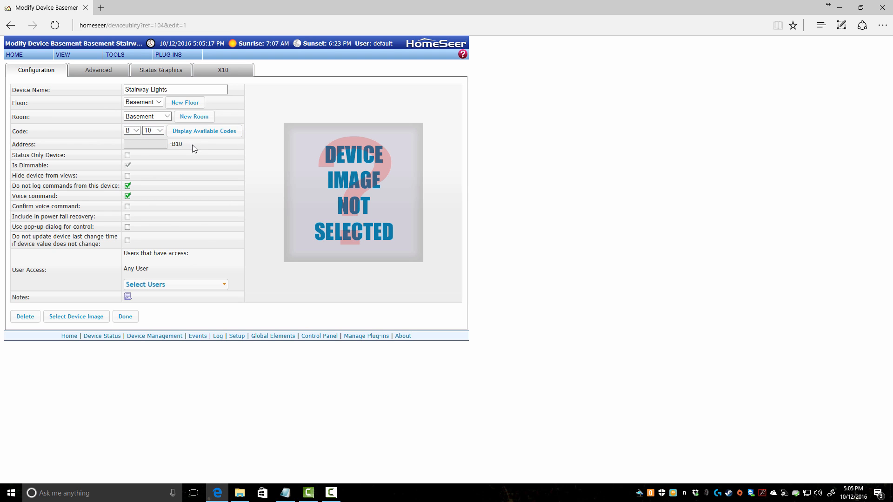
left_click_drag(194, 147, 169, 145)
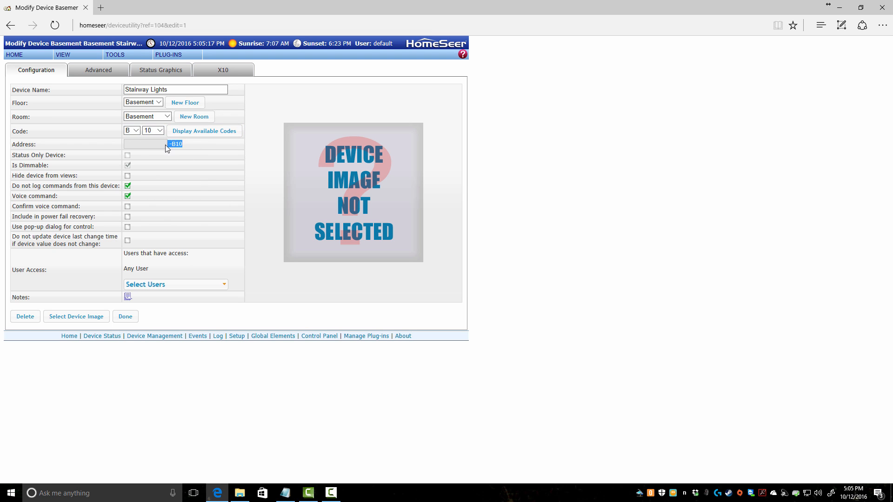
left_click(130, 380)
left_click(129, 319)
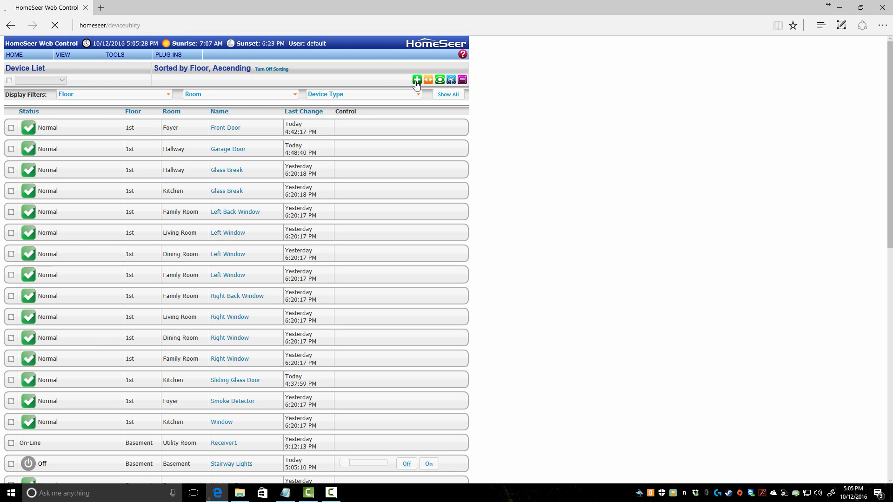
- Add a new device and name it Front Lights
left_click(416, 82)
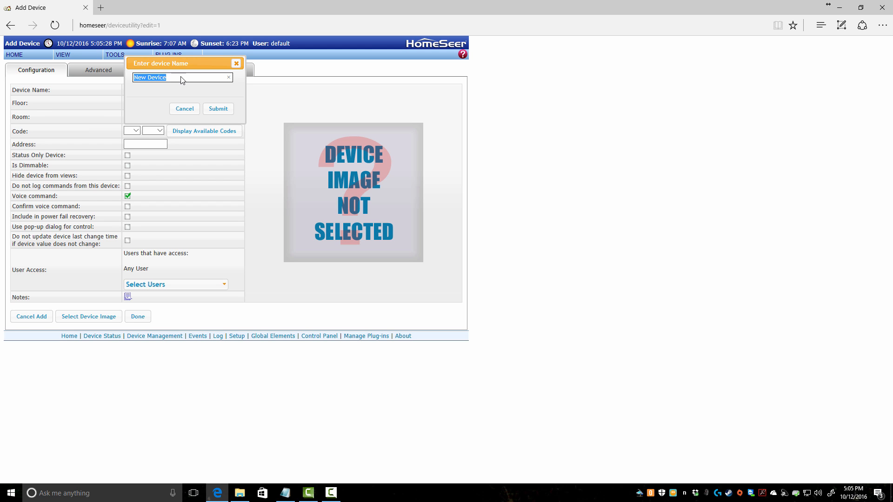
type("Frontn")
key("BackSpace")
key("BackSpace")
key("BackSpace")
type("Lights")
left_click(218, 109)
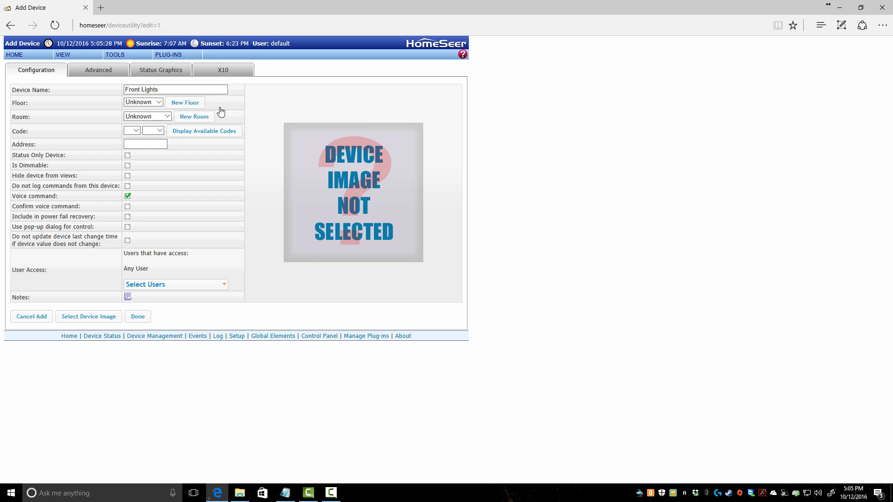
- Assign the Front Lights device to the Basement floor and the Basement room
left_click(158, 102)
left_click(164, 117)
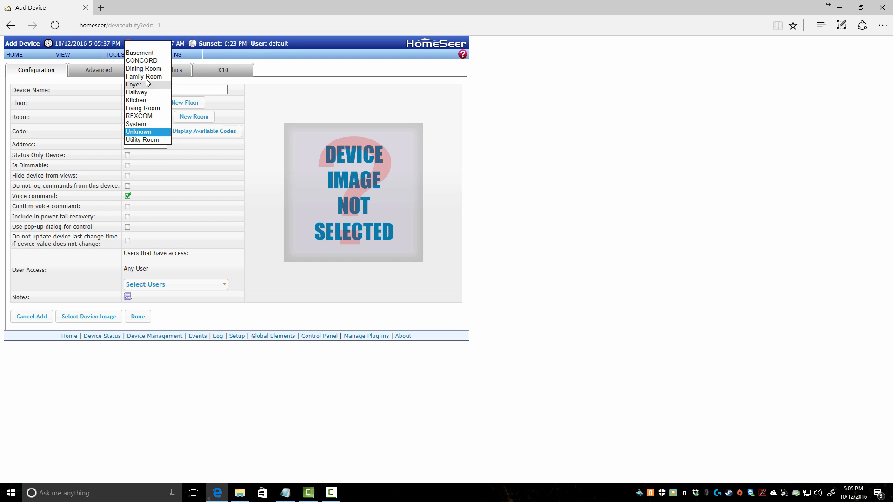
left_click(147, 55)
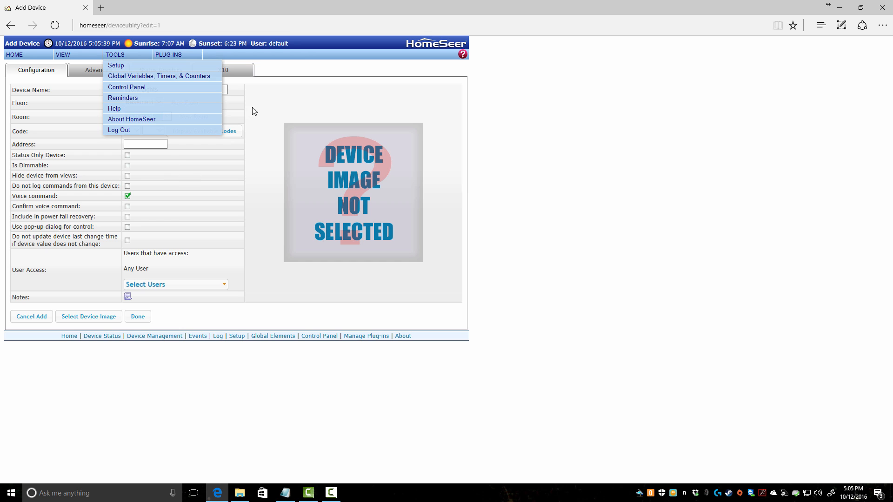
- Set the Front Lights' X10 house code to B, unit code to 11 and device type to PreSet, and save the device
left_click(225, 72)
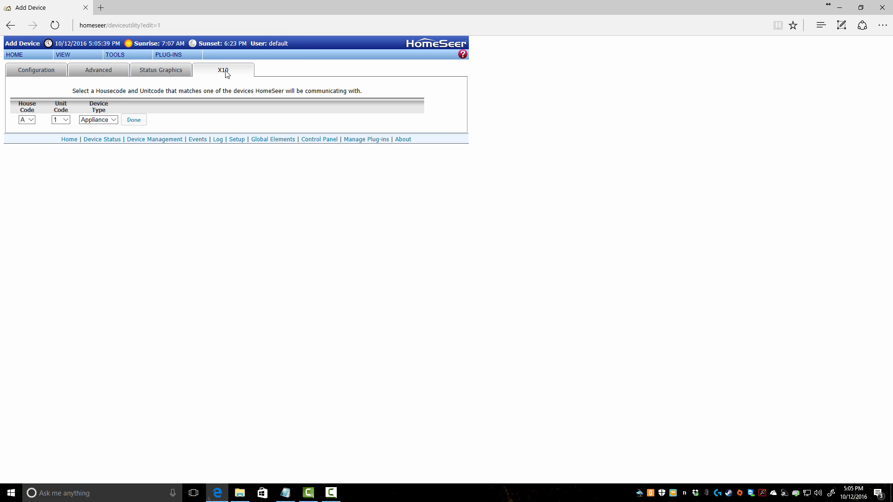
left_click(29, 120)
left_click(28, 128)
left_click(61, 120)
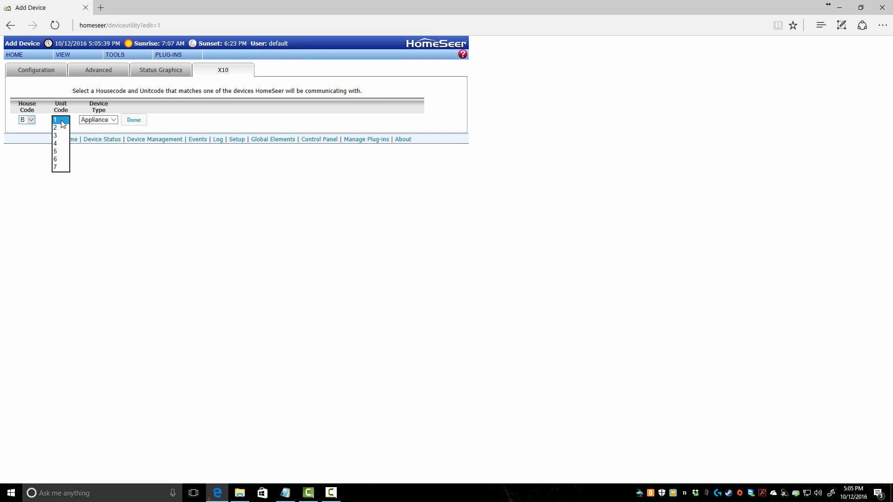
left_click(58, 199)
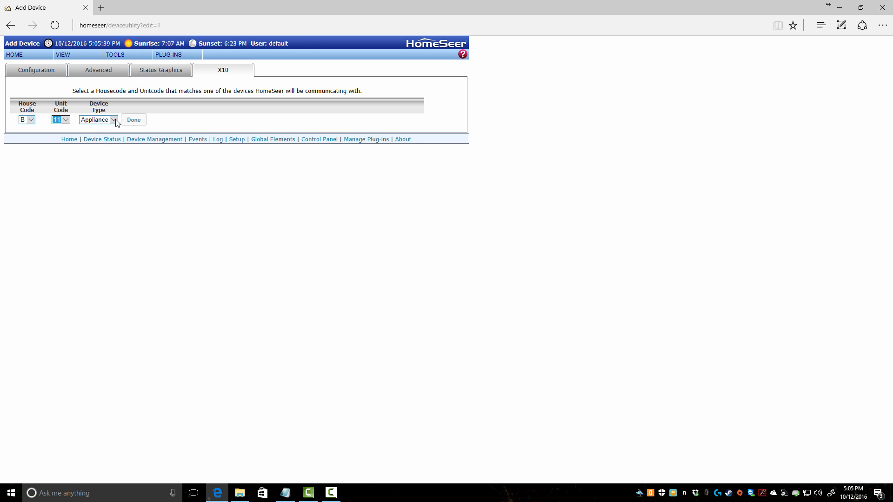
left_click(113, 120)
left_click(100, 136)
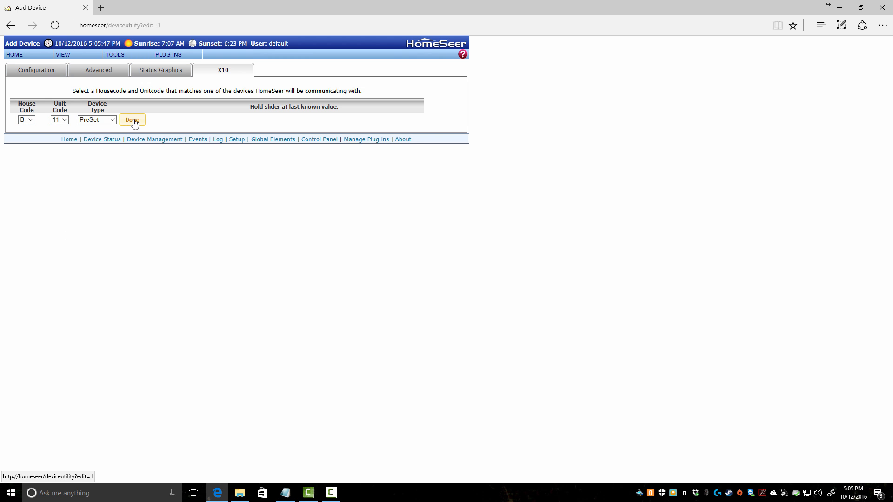
left_click(132, 121)
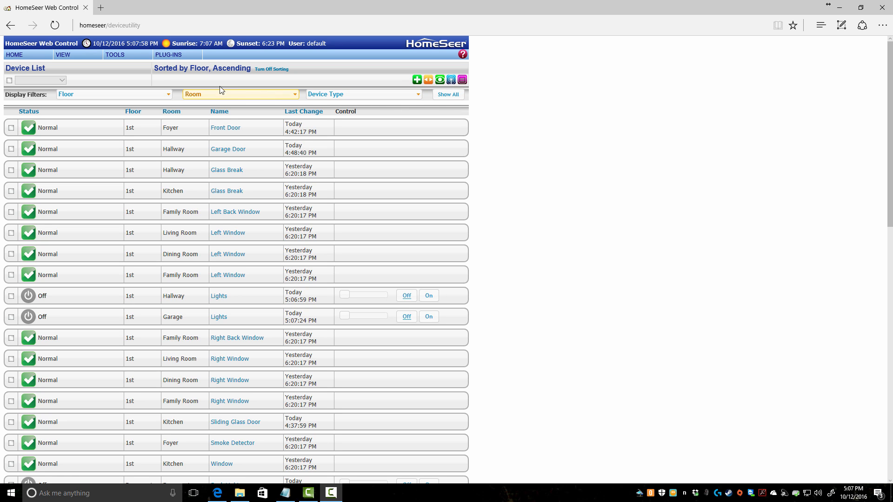
- Filter the device list to show only devices of type X10
left_click(352, 96)
left_click(355, 109)
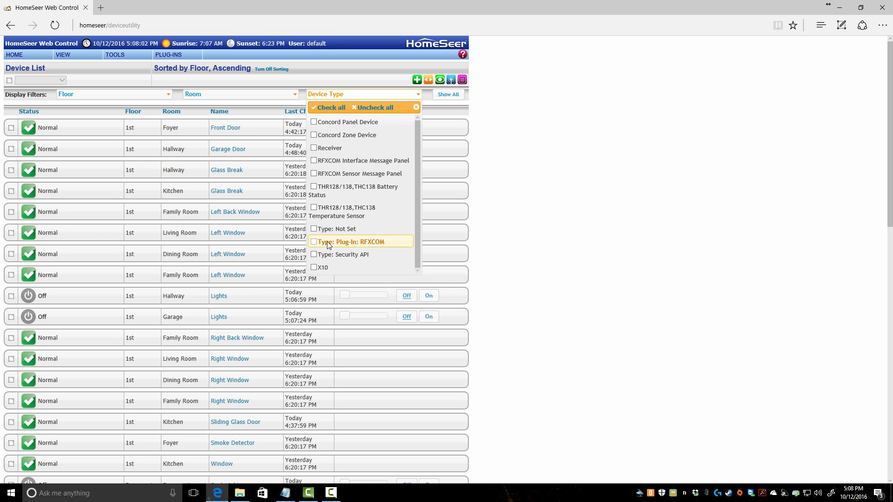
left_click(321, 268)
left_click(499, 208)
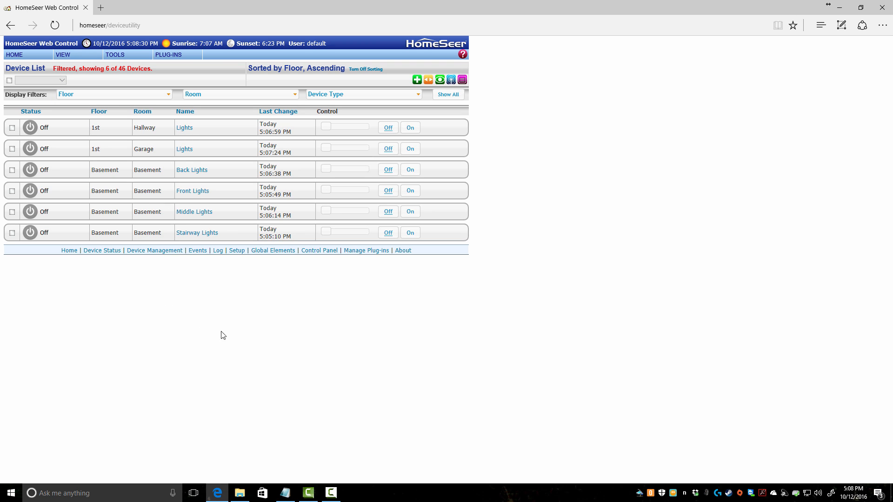
key("F10")
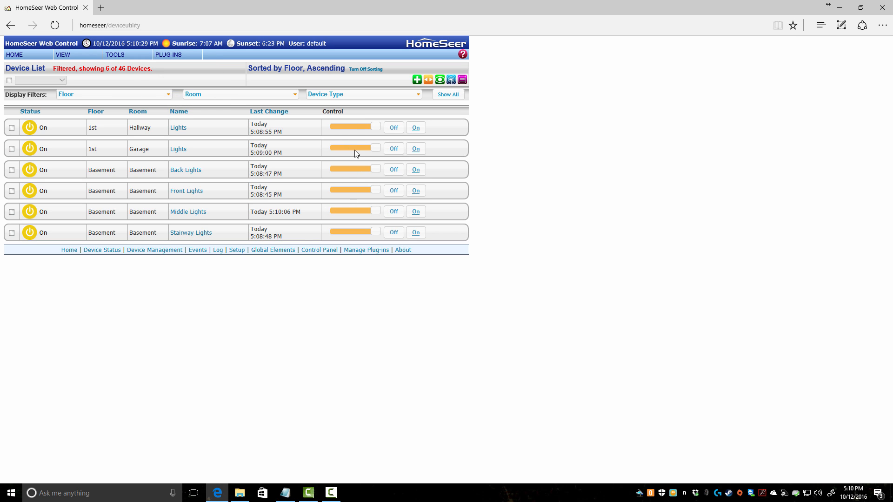
- Dim the Hallway Lights to 48%, switch them off, and switch off the Garage Lights
left_click(352, 127)
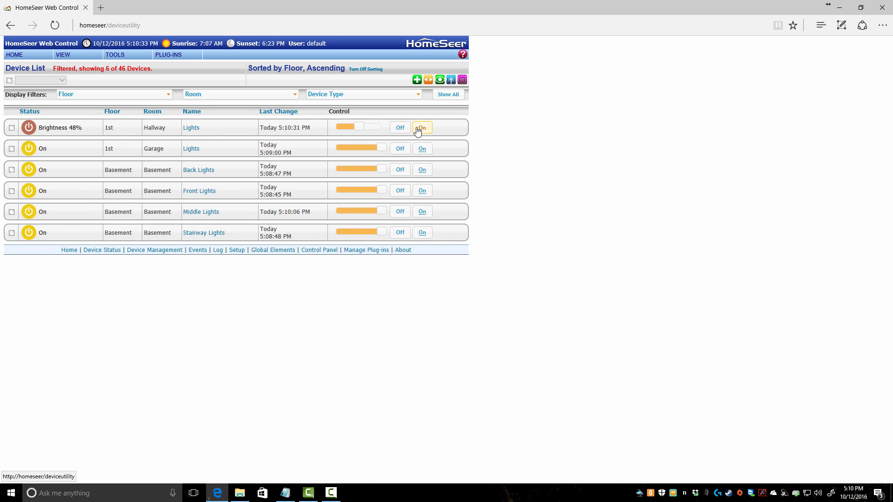
left_click(400, 128)
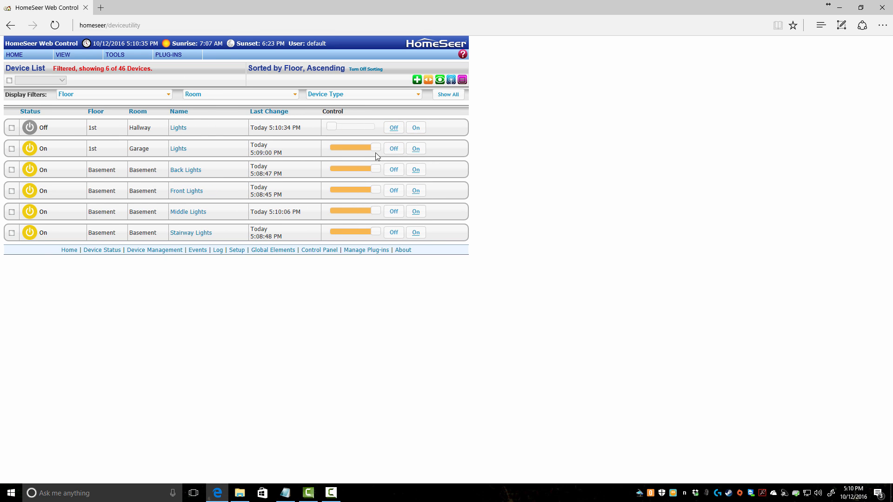
left_click(394, 148)
- Dim the basement lights: Back Lights to 61%, Front Lights to 39%, Middle Lights to 37% and Stairway Lights to 39%
left_click(358, 169)
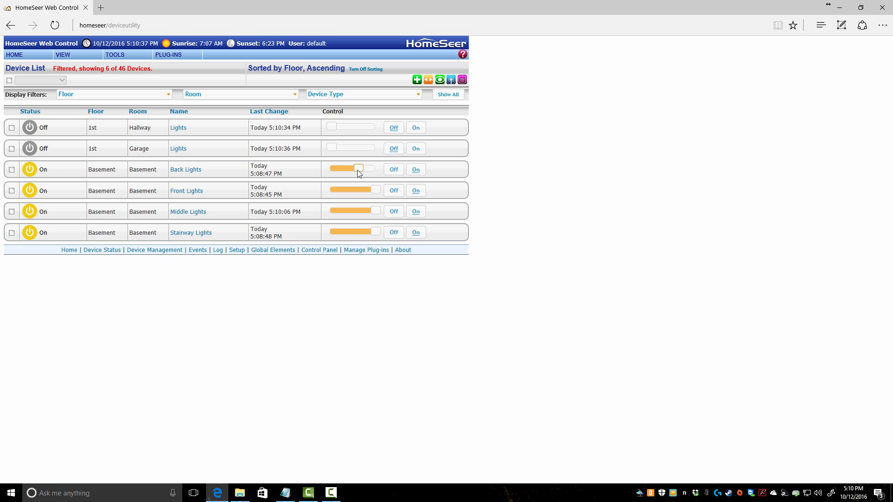
left_click(350, 191)
left_click(371, 213)
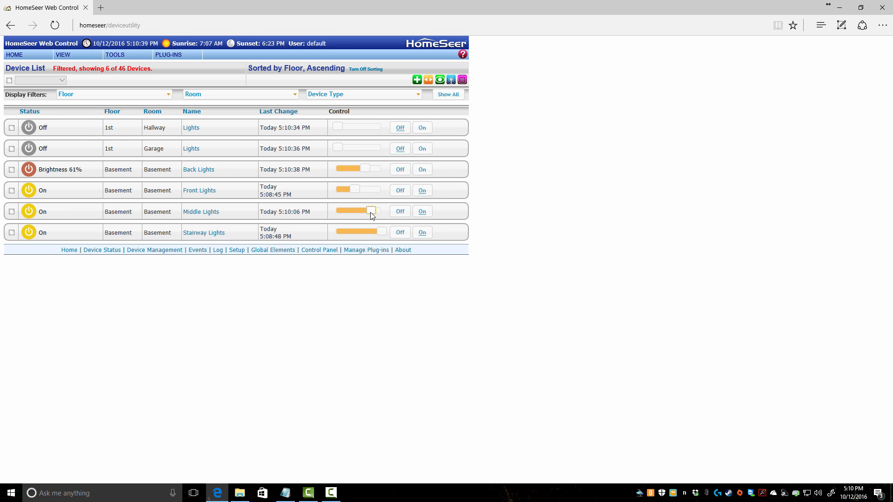
left_click(354, 231)
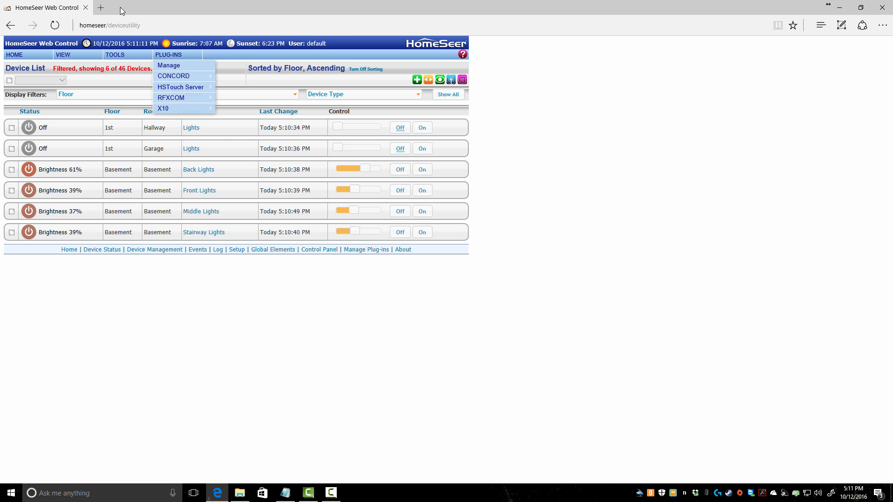
- Launch the HSTouch client and open the dimmer for the Stairway Lights in the Basement location
left_click(14, 494)
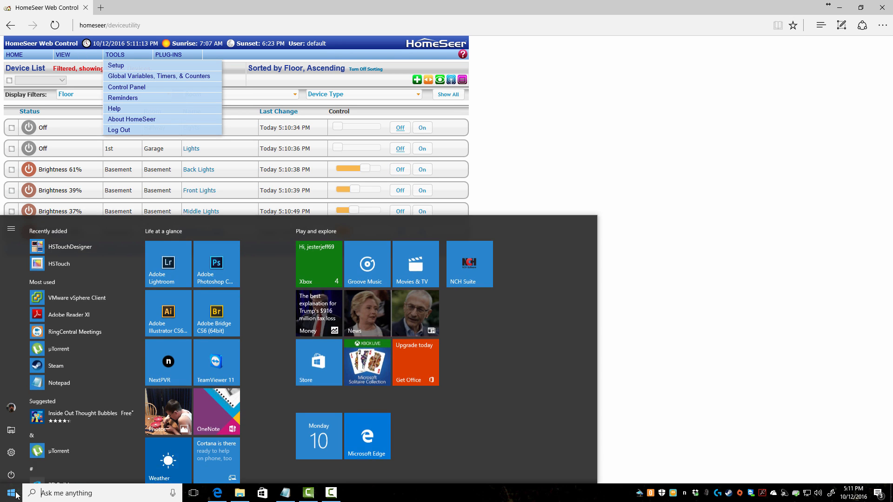
left_click(60, 261)
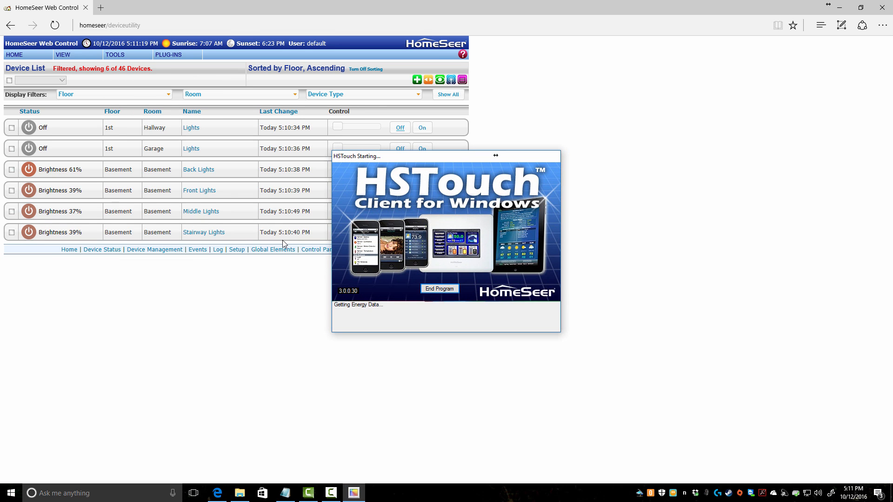
left_click(33, 106)
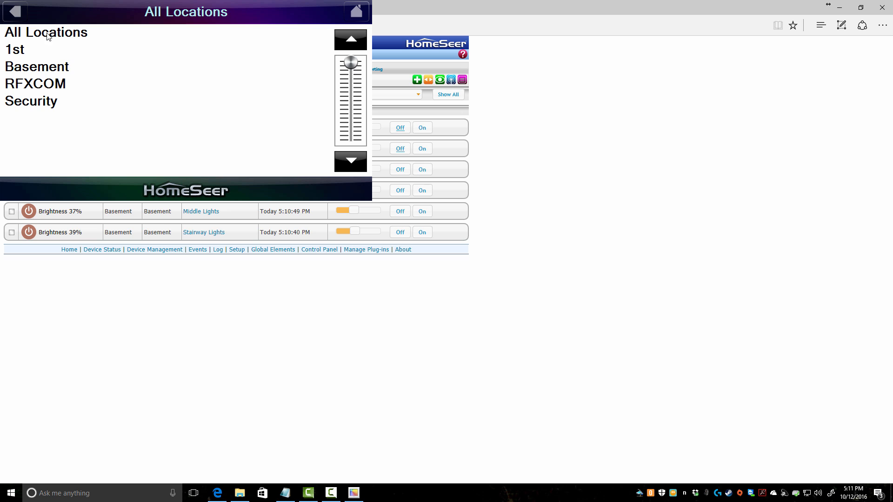
left_click(35, 68)
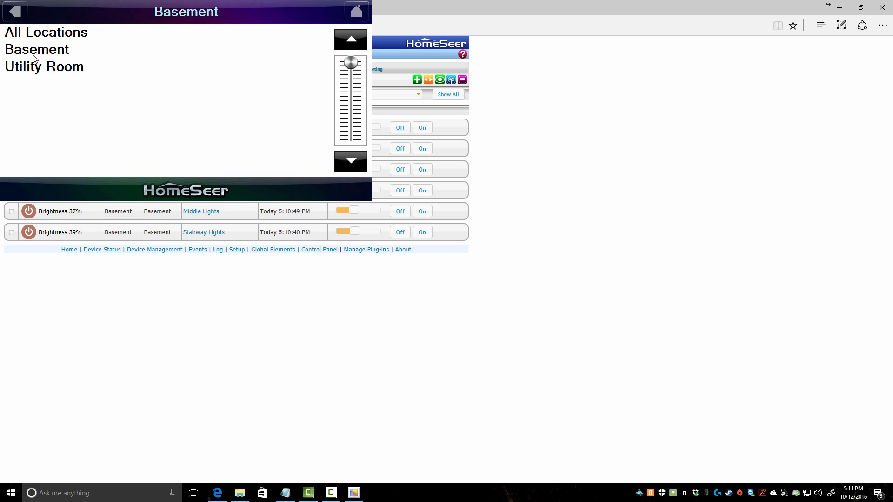
left_click(35, 52)
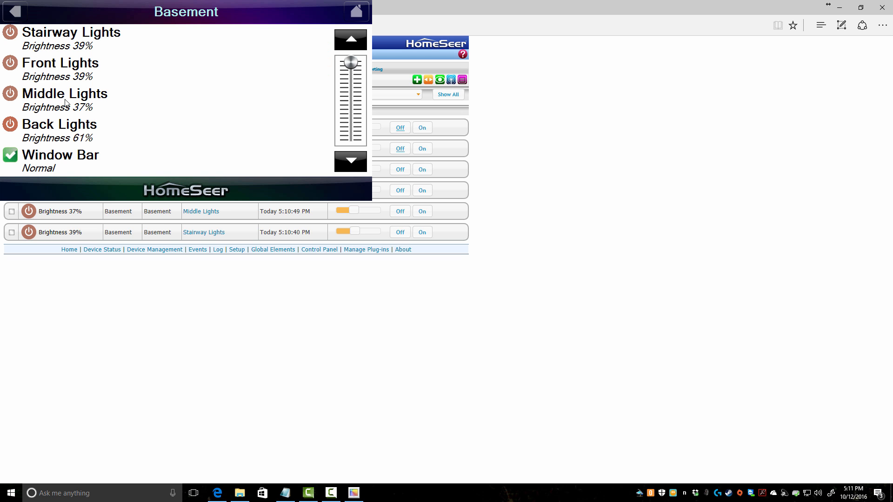
left_click(57, 33)
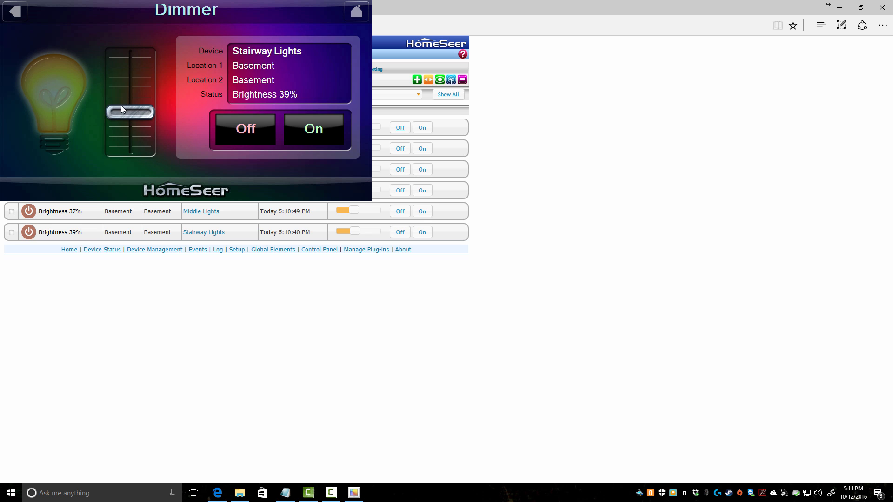
- Test the Stairway Lights in HSTouch at full, 31% and 44% brightness and with on/off switching, switch them off, and leave the dimmer
left_click_drag(122, 109, 135, 48)
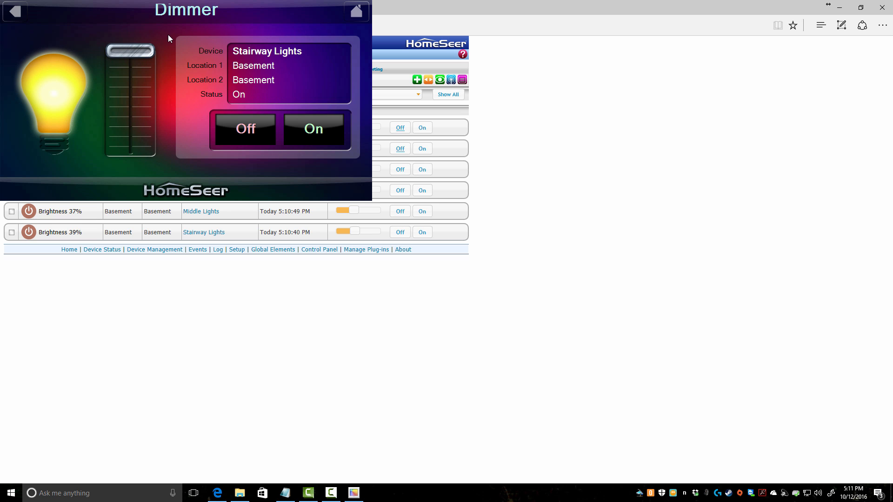
left_click_drag(142, 52, 134, 122)
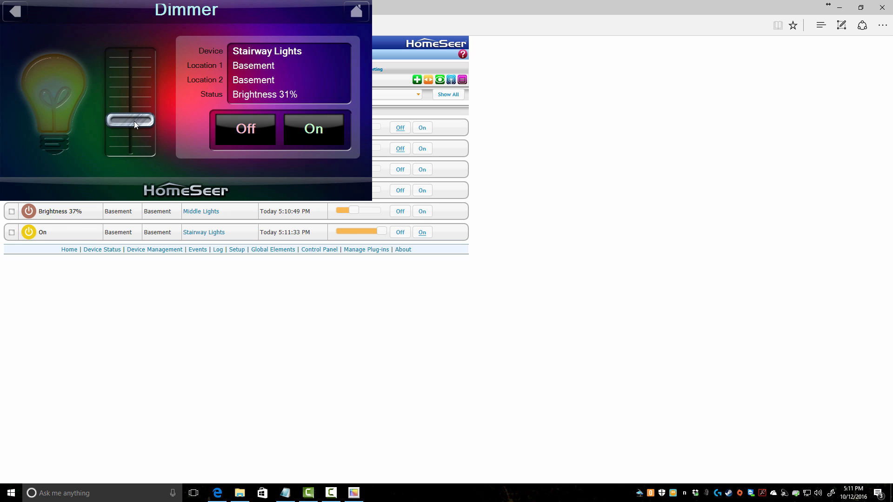
left_click(322, 134)
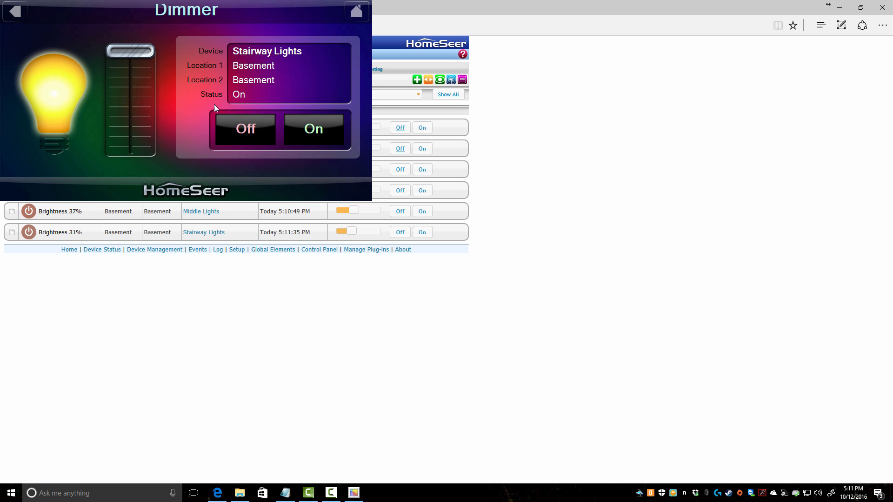
left_click(241, 129)
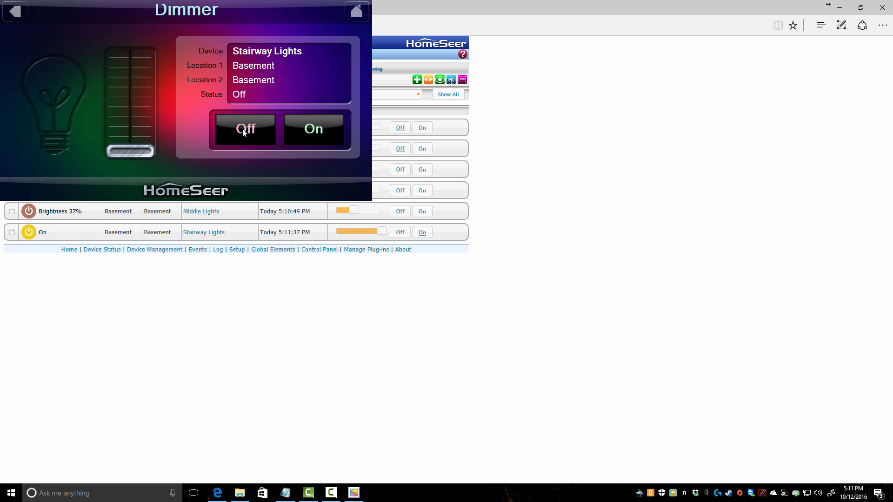
left_click(316, 132)
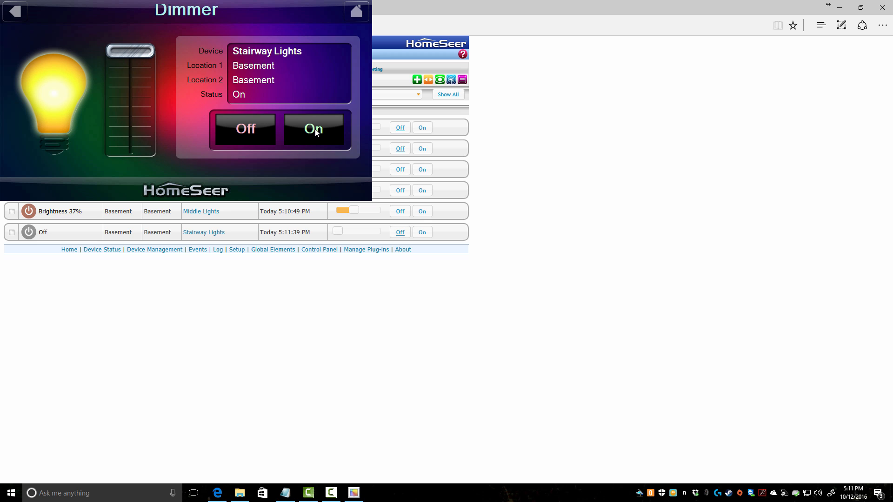
left_click(131, 108)
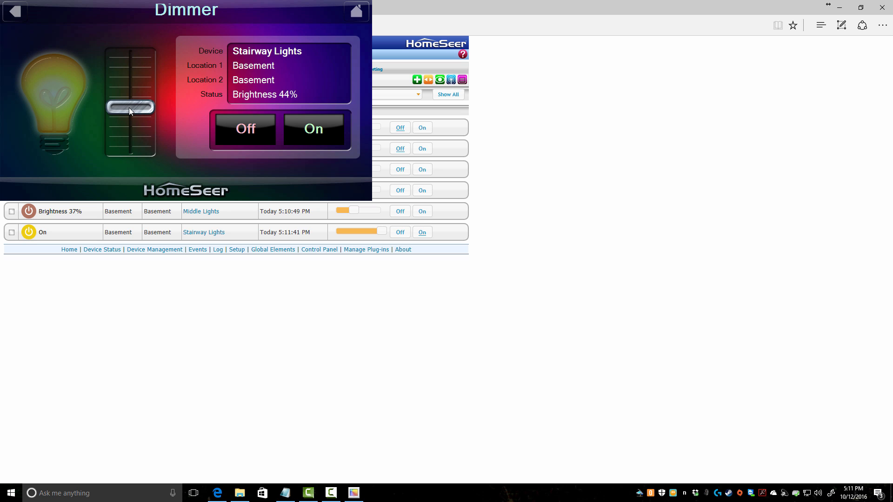
left_click(229, 127)
left_click(19, 16)
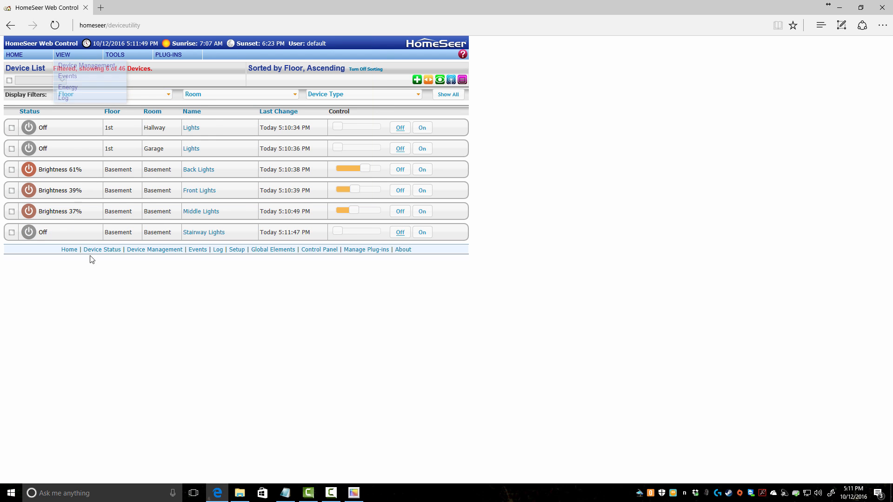
- In the HomeSeer web control's events, expand the new event group and name it Basement Lights
left_click(79, 83)
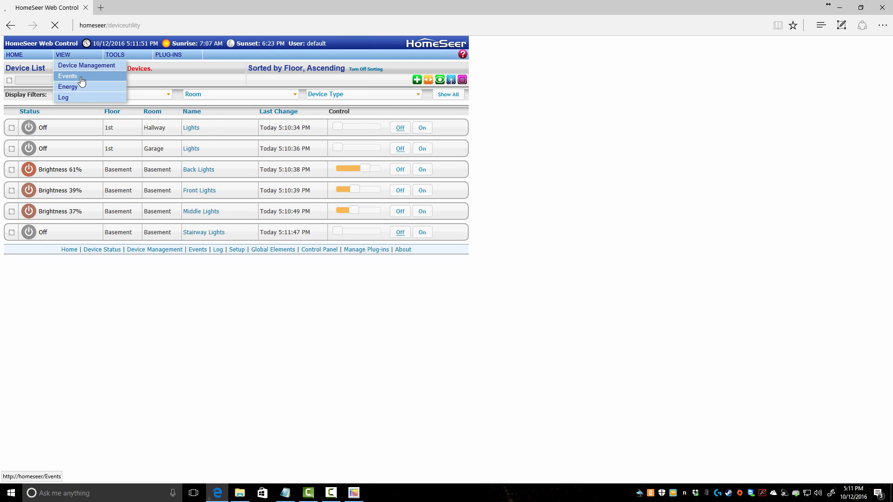
left_click(19, 103)
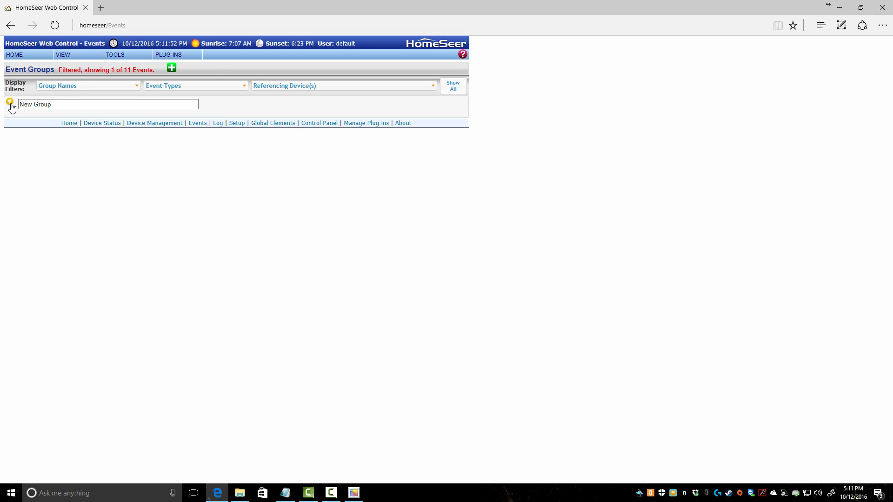
left_click(56, 103)
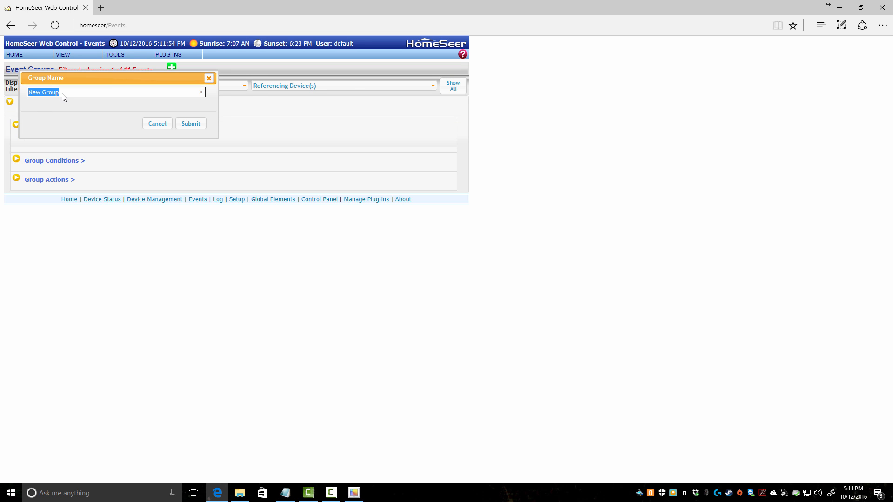
type("Basement Lights")
left_click(183, 125)
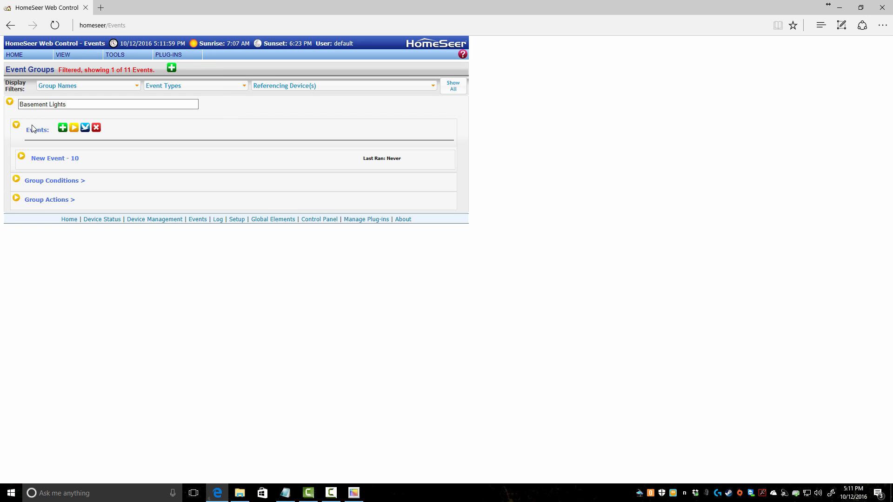
- Open the new event in the Basement Lights group and name it Basement Lights Off
left_click(38, 160)
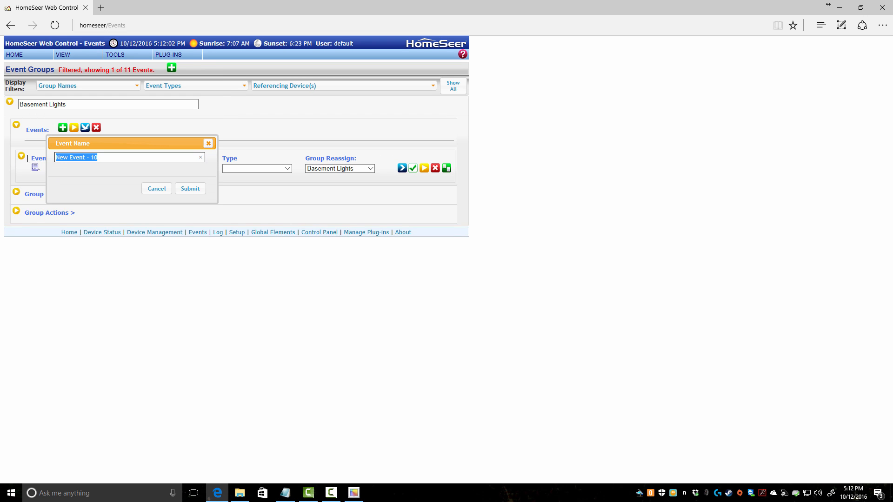
type("Basement Lights Off")
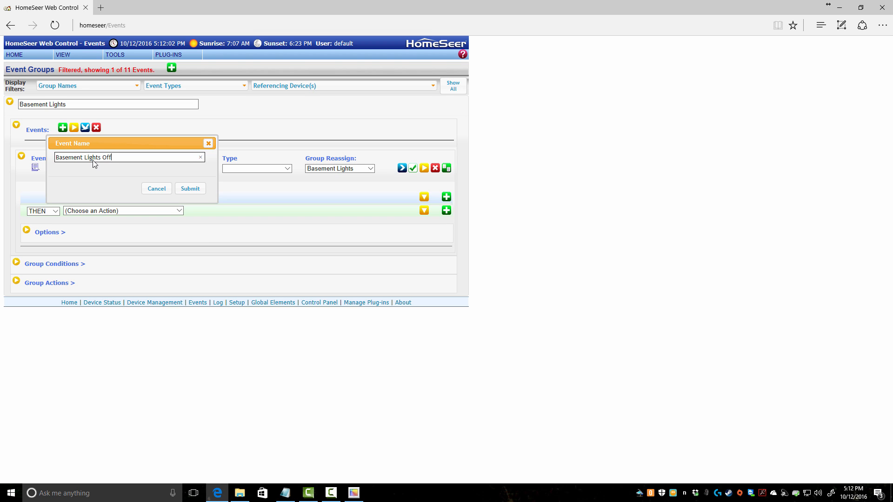
left_click(190, 188)
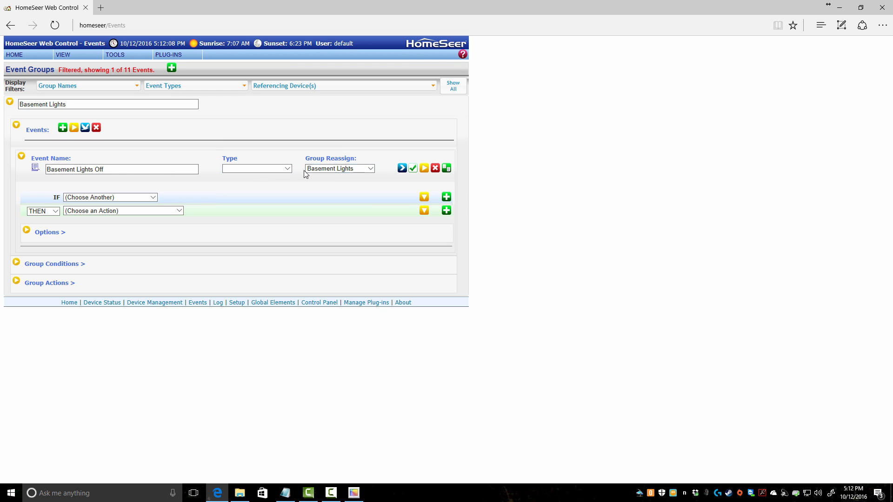
- Examine the Basement Lights Off event's type field and the time conditions available for its IF trigger
left_click(272, 169)
left_click(271, 169)
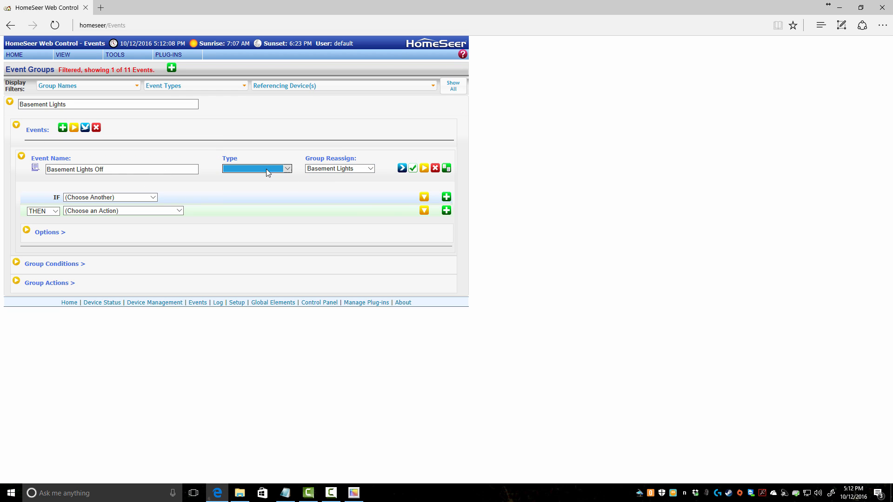
left_click(261, 169)
left_click(257, 169)
left_click(133, 199)
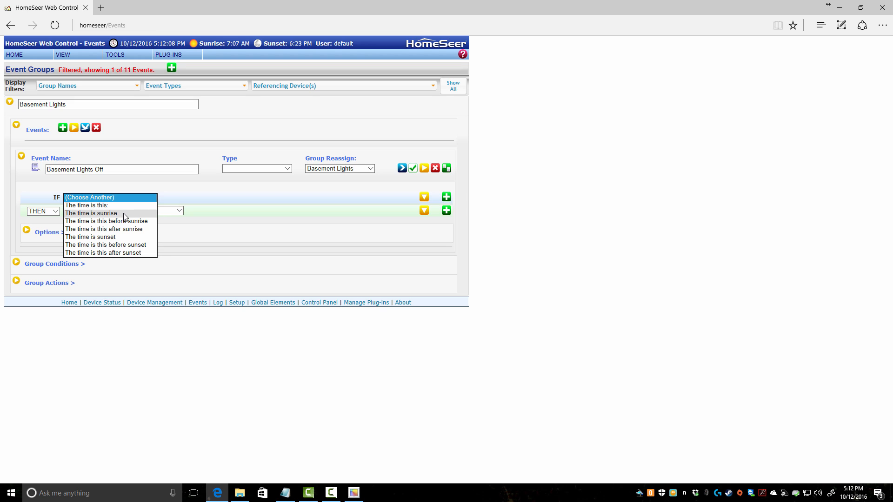
left_click(130, 186)
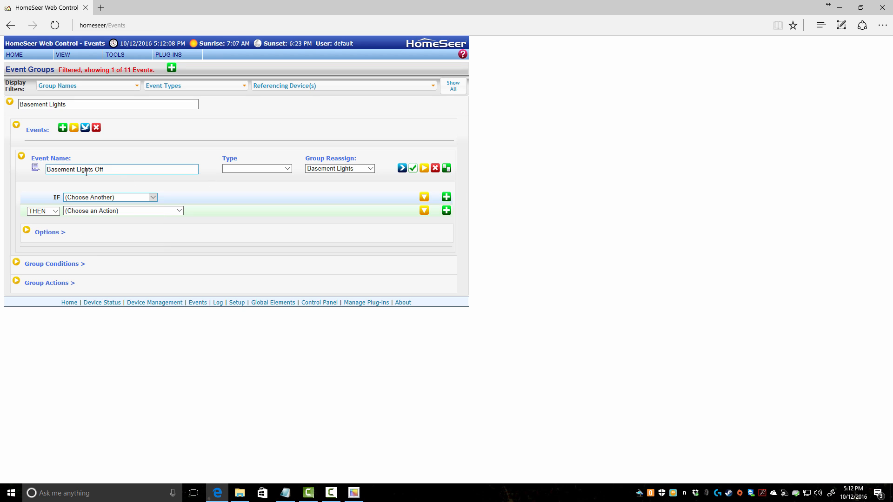
left_click(155, 198)
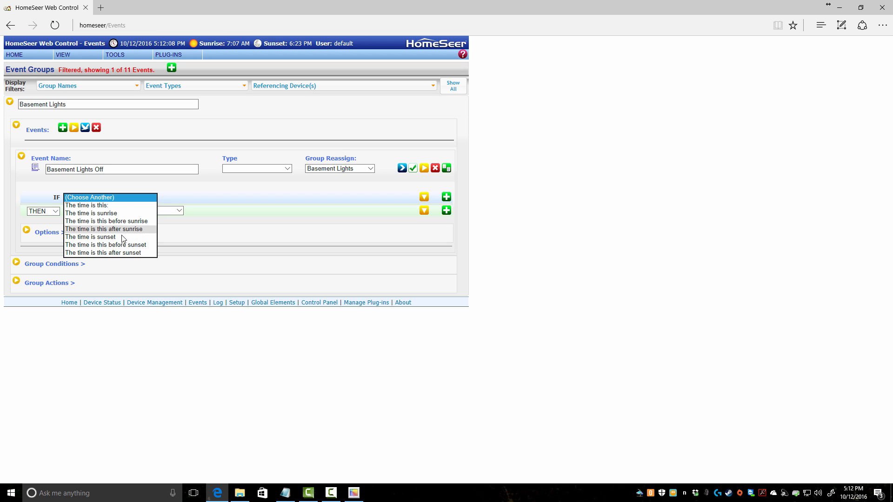
left_click(189, 194)
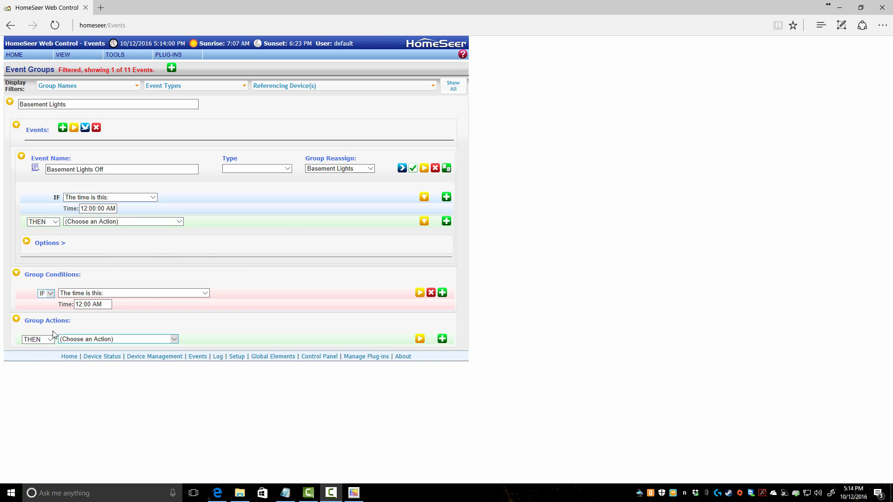
- Collapse the group conditions and actions, and delete the Basement Lights Off event
left_click(16, 319)
left_click(17, 273)
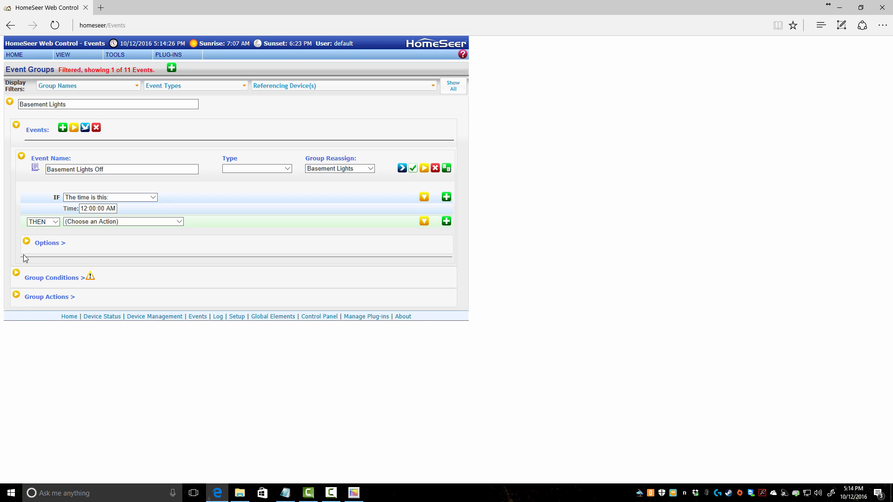
left_click(20, 158)
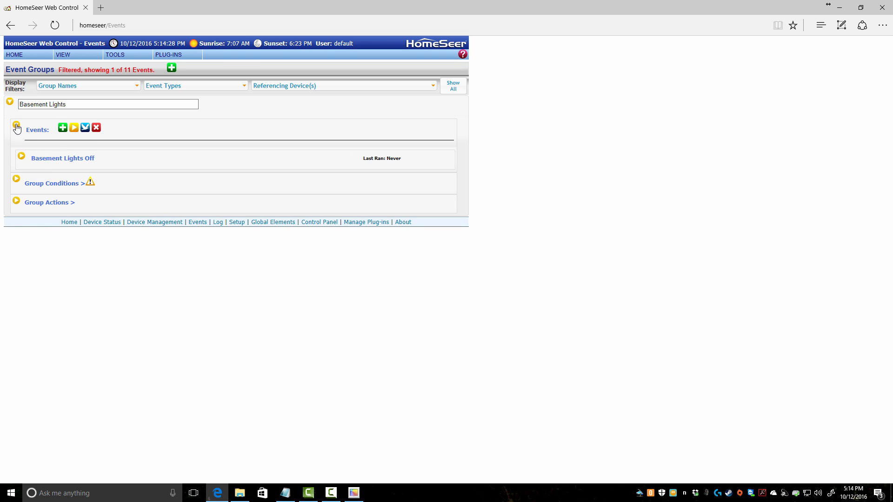
left_click(22, 157)
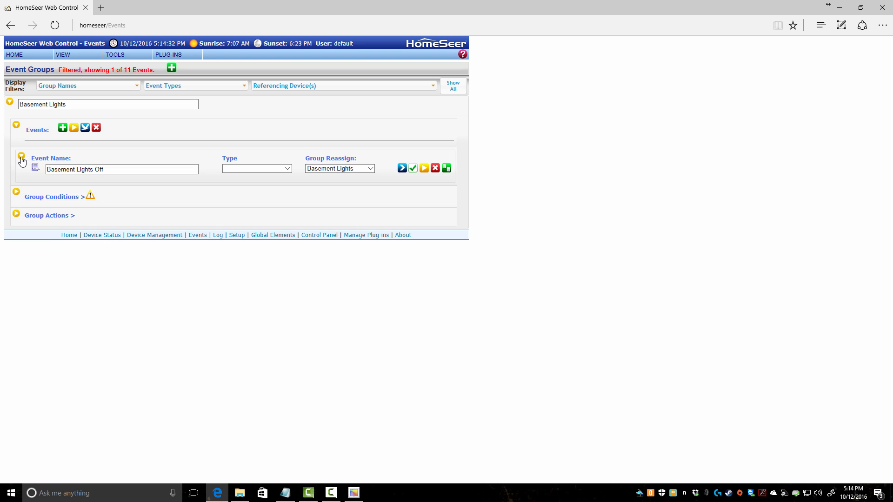
left_click(110, 169)
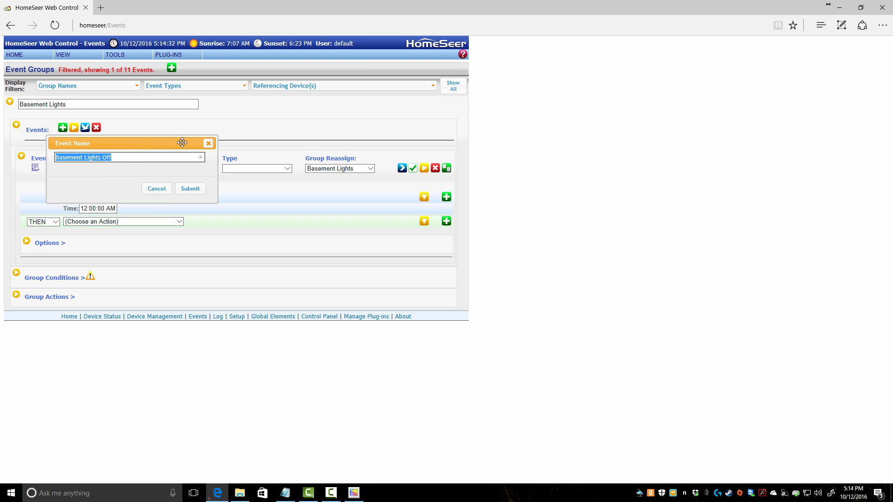
left_click(208, 144)
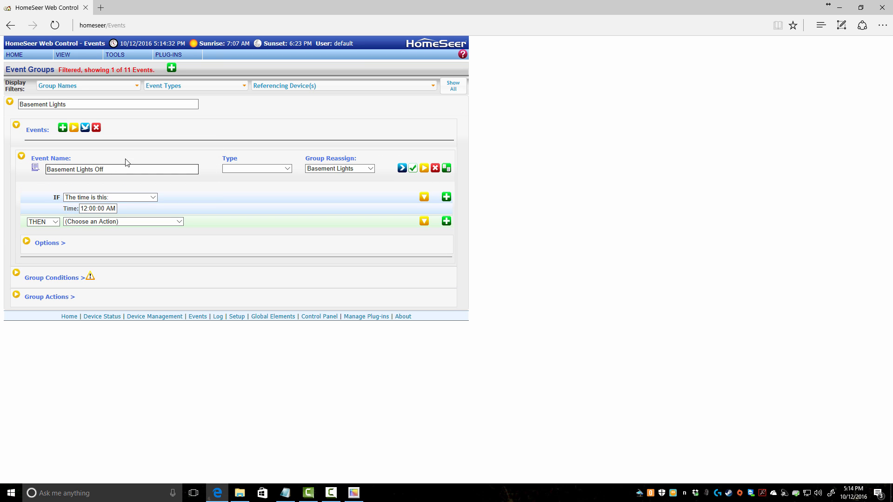
left_click(435, 168)
left_click(565, 218)
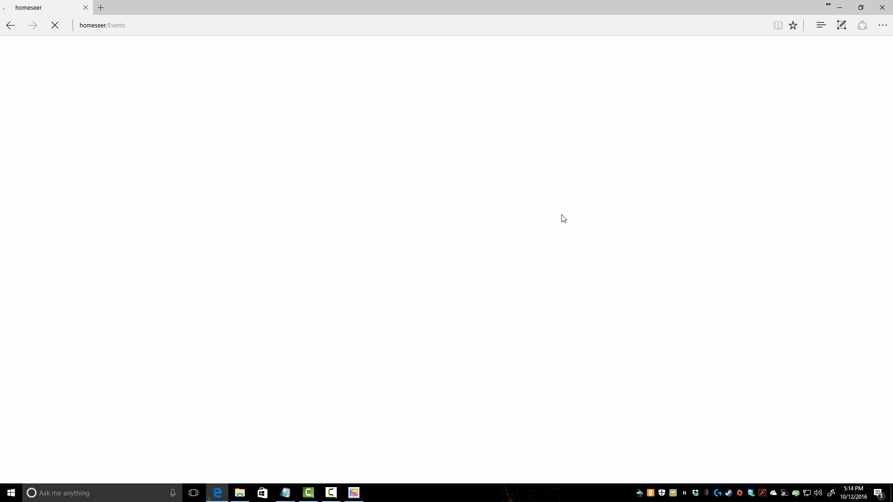
- Create a new event group and name it Basement Lights
mouse_move(69, 56)
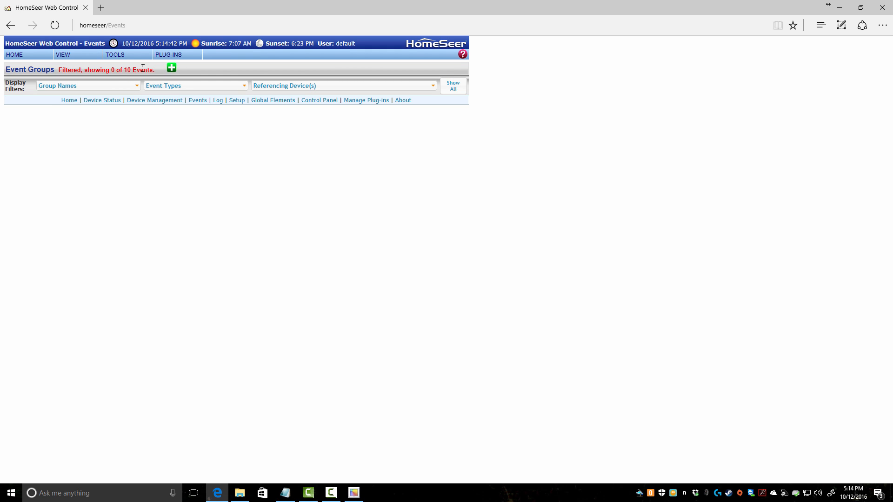
triple_click(113, 70)
left_click(171, 68)
left_click_drag(132, 79, 204, 98)
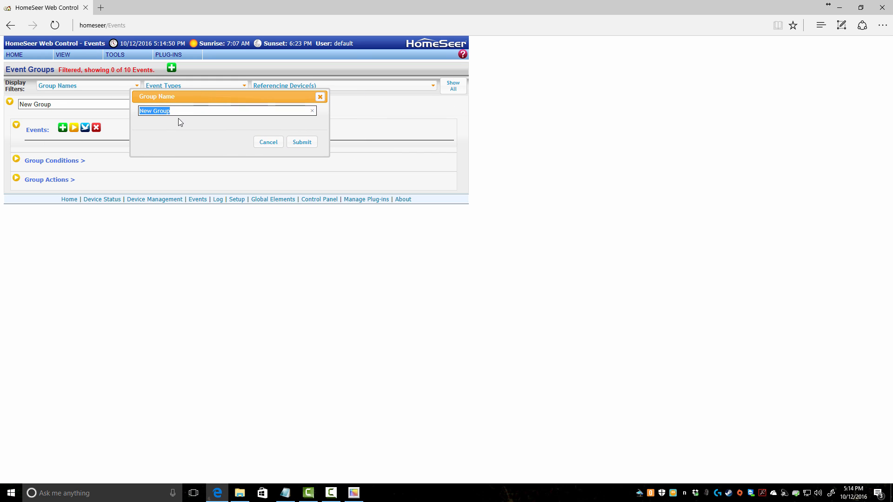
type("Bae")
type("ement Lights")
left_click(295, 143)
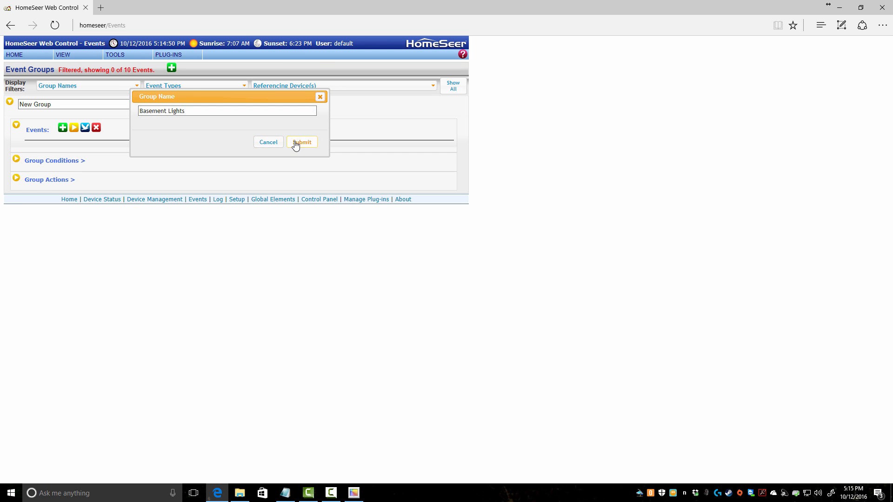
- Add a new event to the Basement Lights group and delete the extra event New Event - 11
left_click(63, 129)
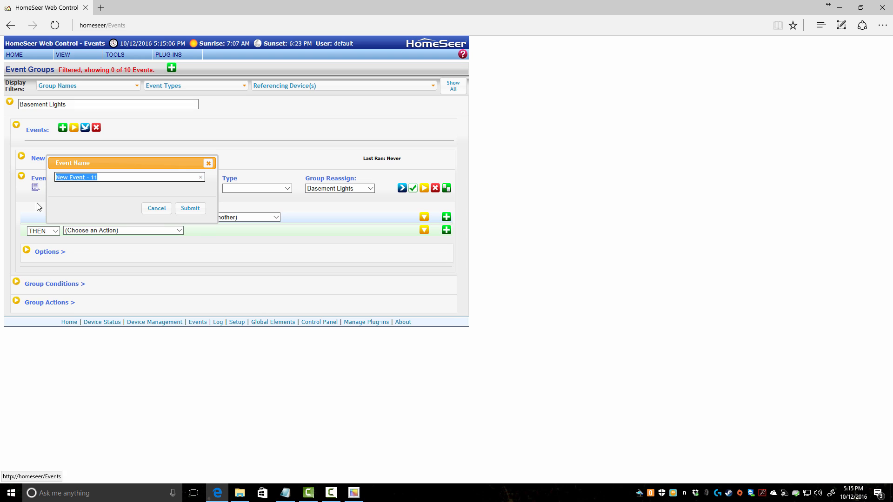
left_click(157, 207)
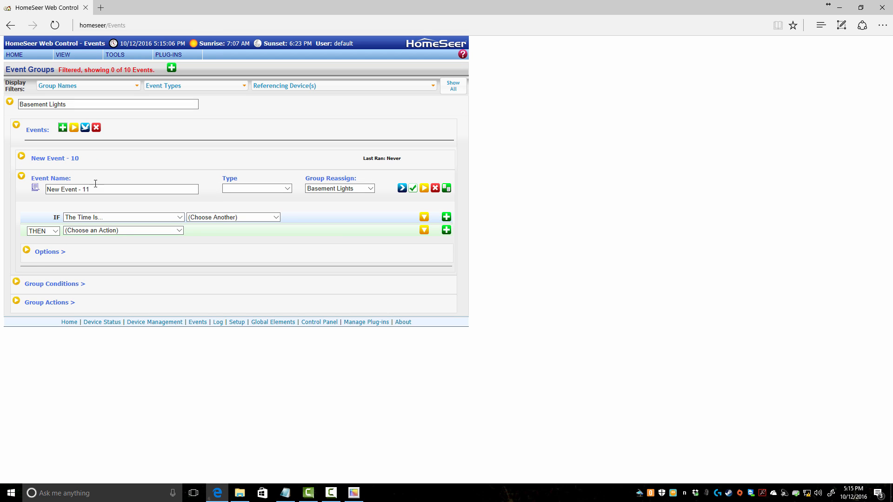
left_click(435, 188)
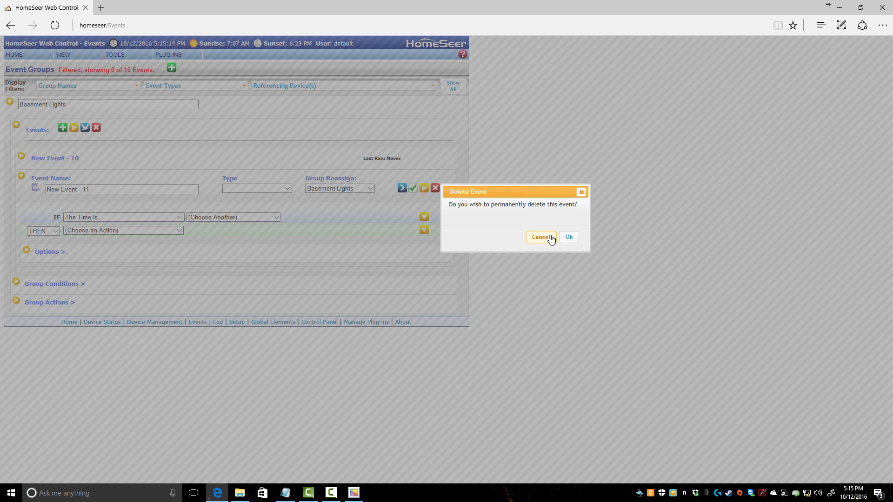
left_click(570, 237)
- Expand the remaining event in the group and name it Basement Lights Off
left_click(28, 159)
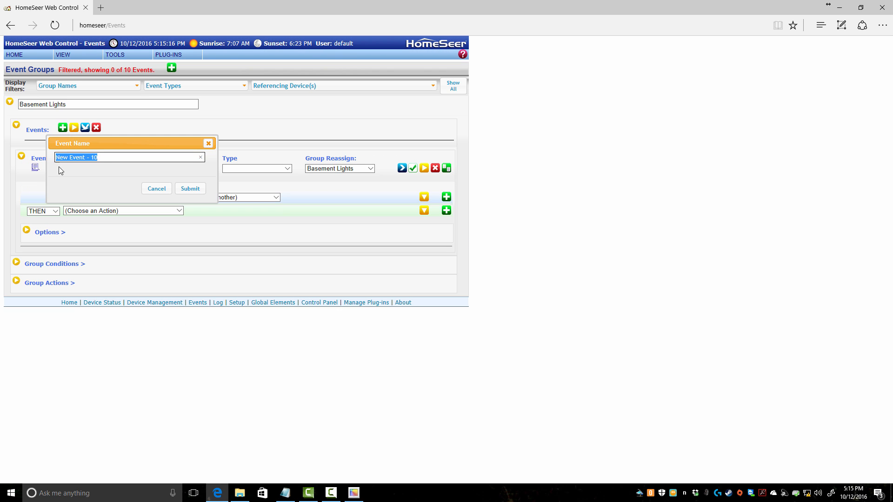
type("Basement Lights Off")
left_click(190, 189)
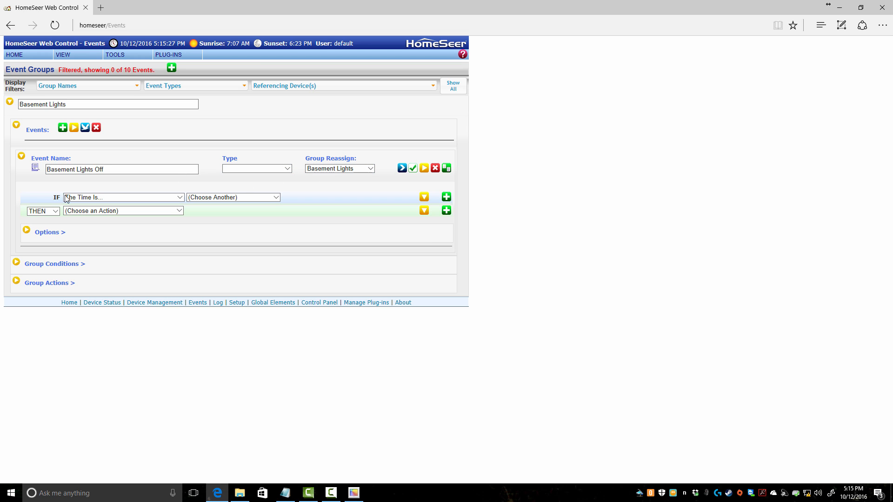
- Set the IF trigger of the Basement Lights Off event to This Event Is Manually Triggered
left_click(113, 200)
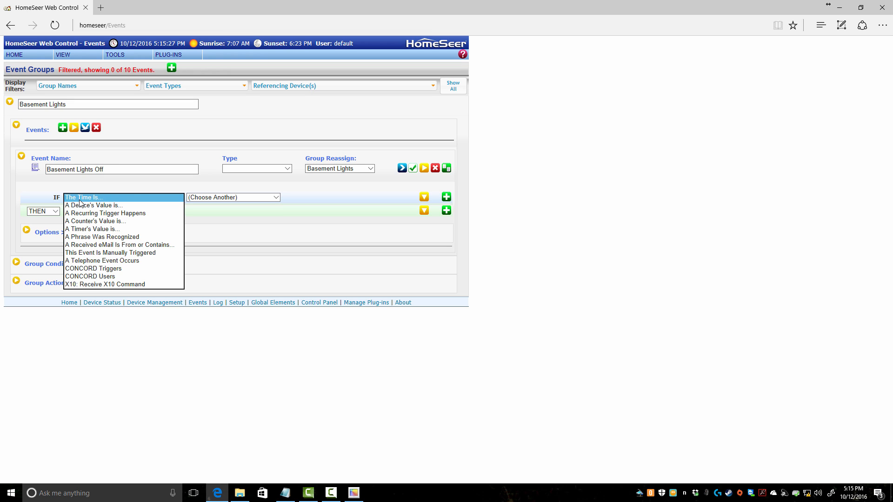
left_click(120, 253)
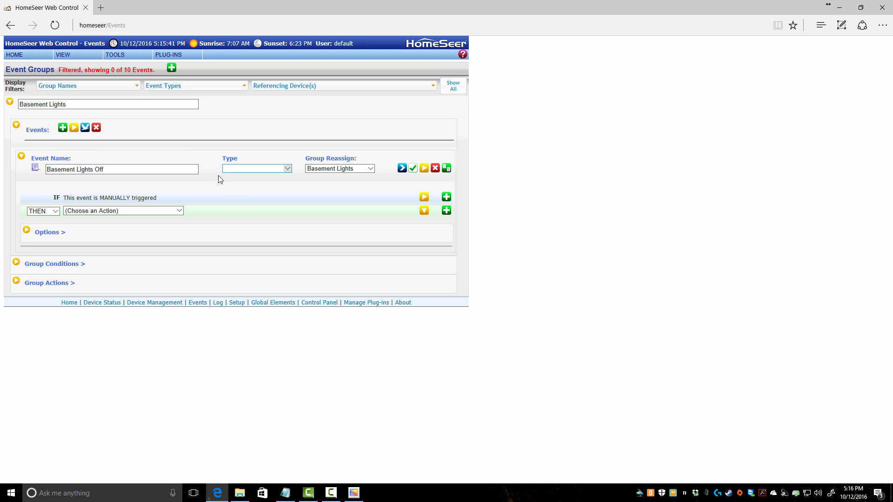
left_click_drag(99, 197, 157, 198)
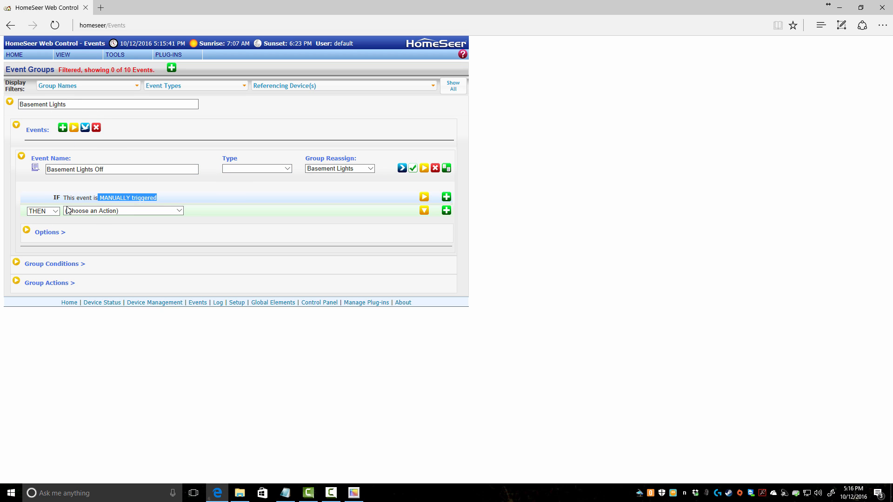
- Set the event's THEN action to Control a Device, with Basement Back Lights set to Off
left_click(102, 210)
left_click(104, 218)
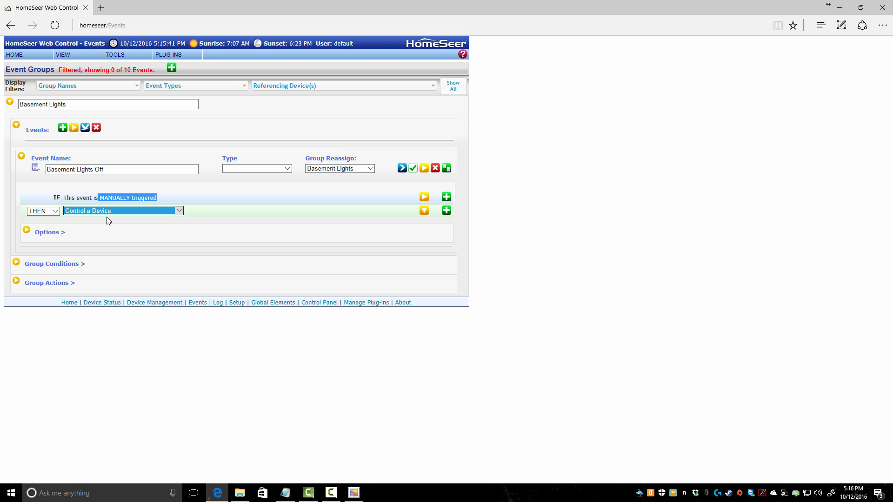
left_click(198, 222)
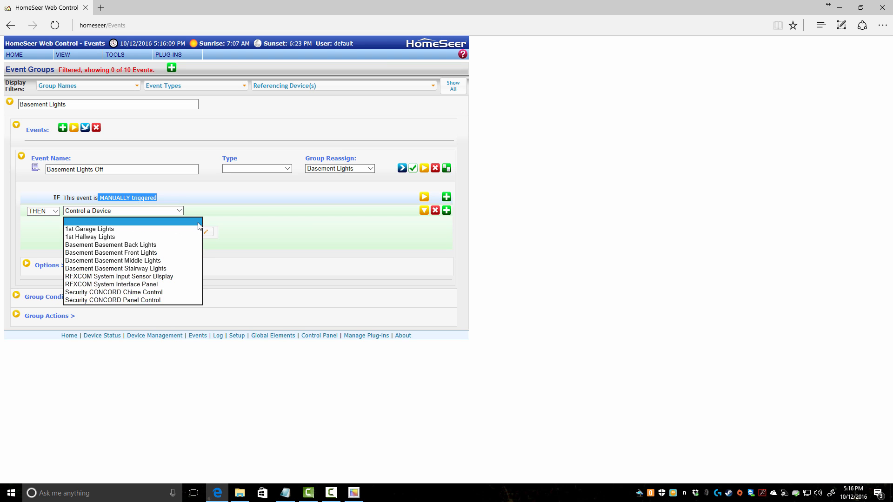
left_click(149, 249)
left_click(233, 223)
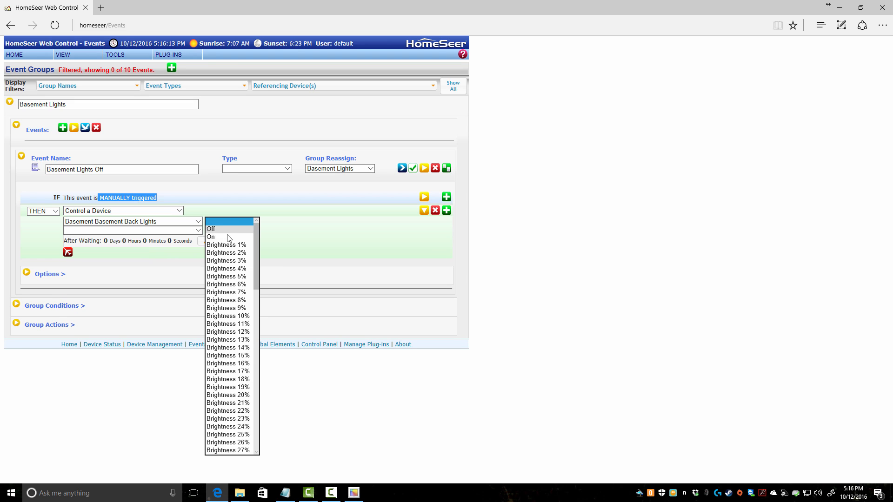
left_click(226, 229)
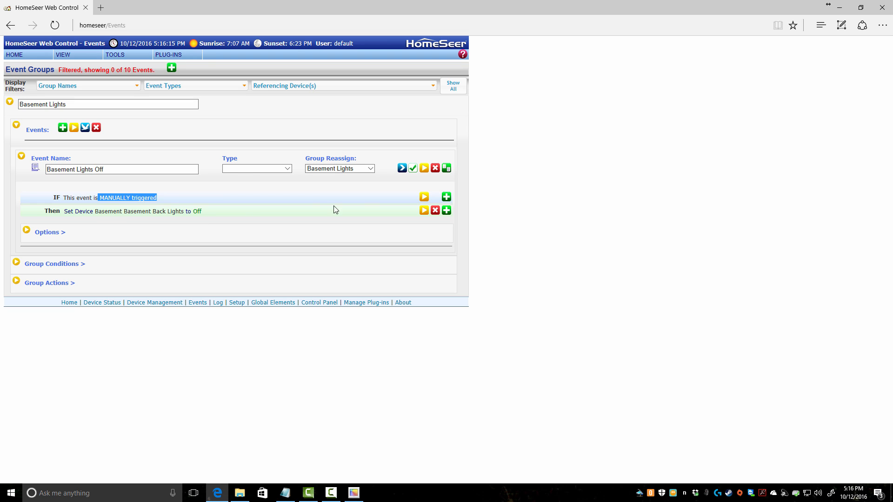
- Reopen the device action for editing and add Basement Middle Lights set to Off
left_click(424, 212)
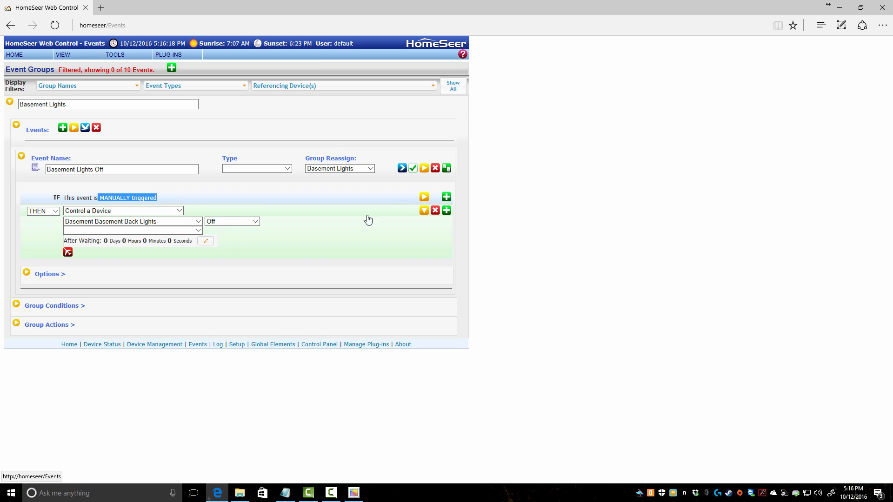
left_click(197, 231)
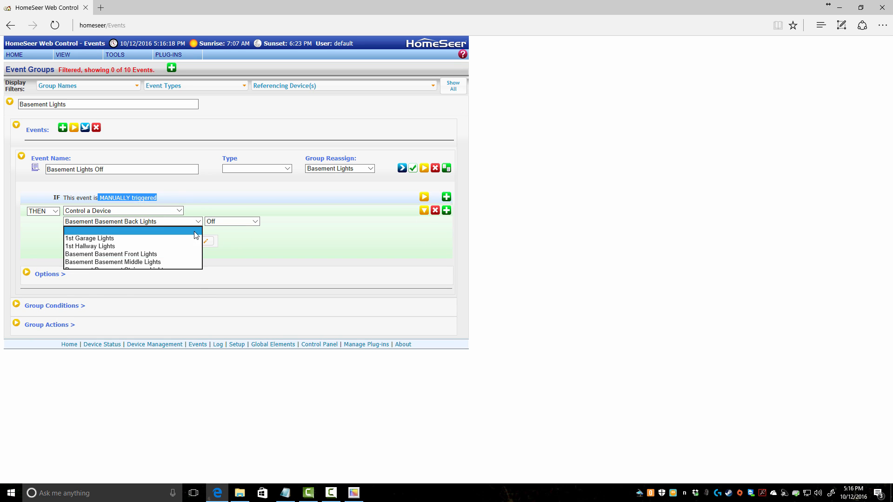
left_click(111, 262)
left_click(230, 230)
left_click(219, 238)
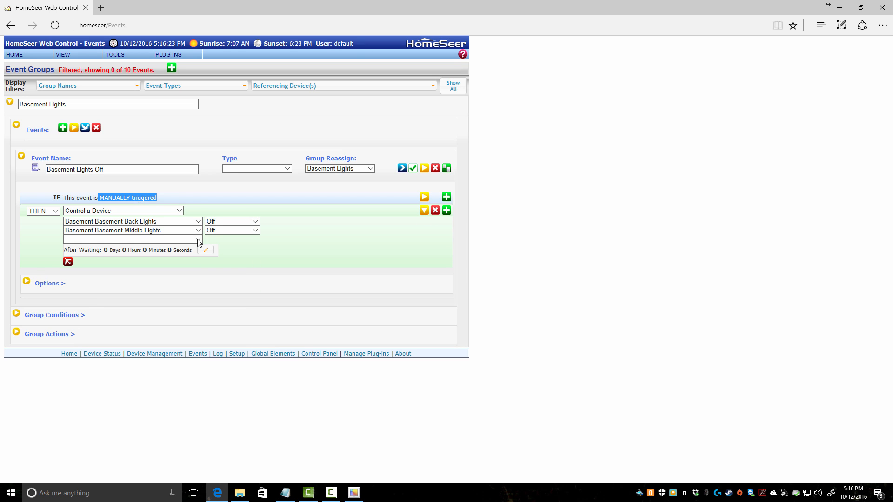
- Add Basement Front Lights set to Off to the same device action
left_click(197, 239)
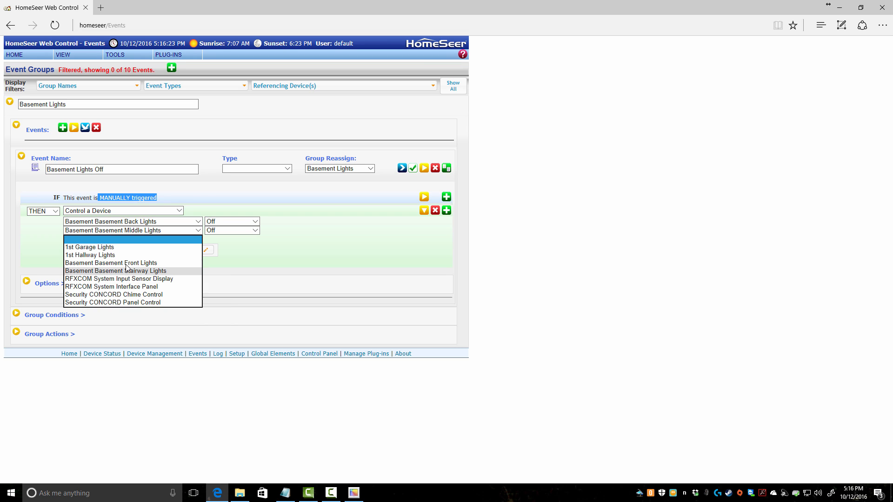
left_click(126, 263)
left_click(230, 239)
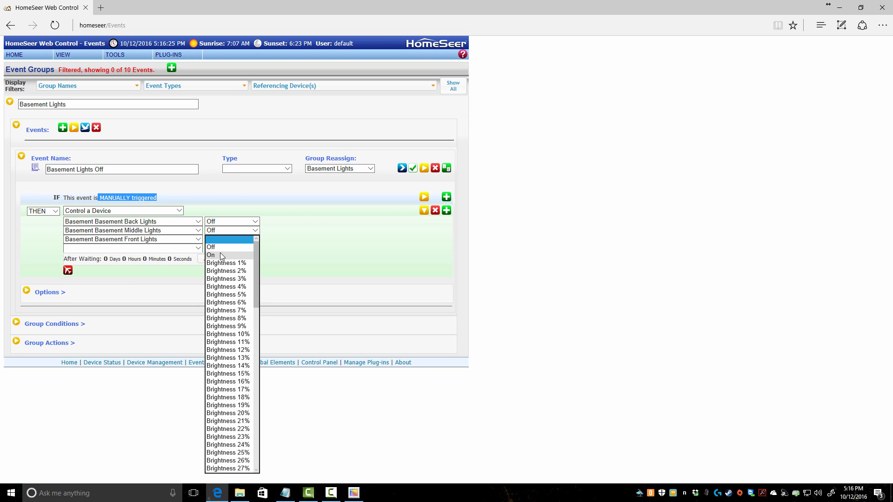
left_click(211, 247)
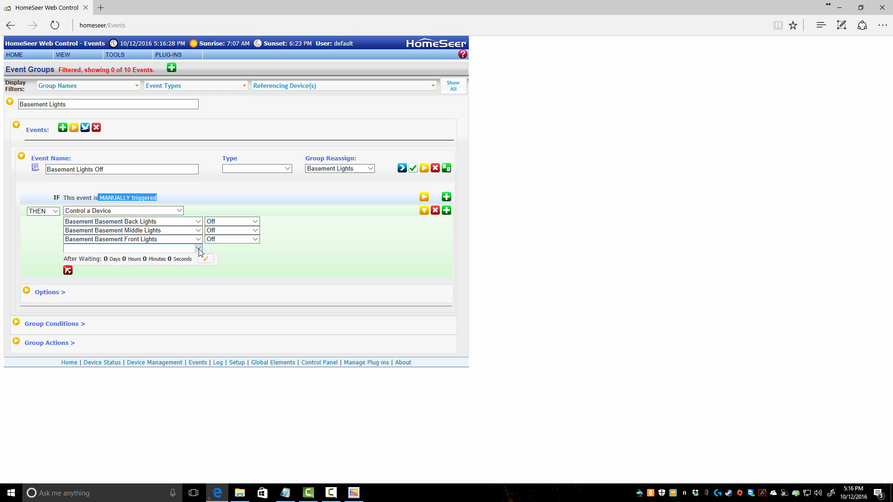
- Add Basement Stairway Lights set to Off to the Basement Lights Off event's device action
left_click(198, 248)
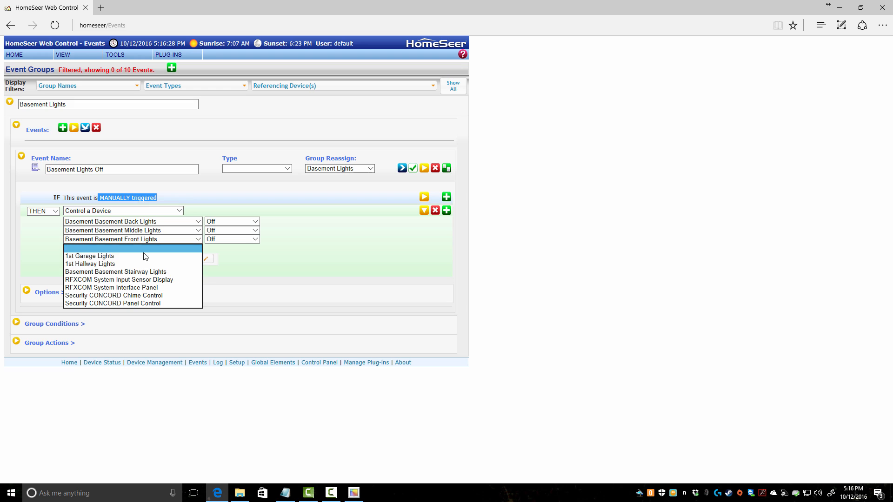
left_click(117, 272)
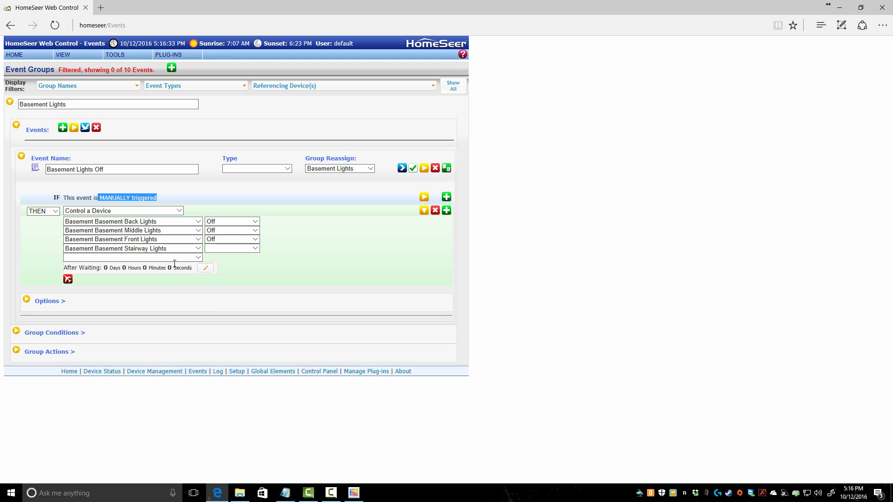
left_click(221, 249)
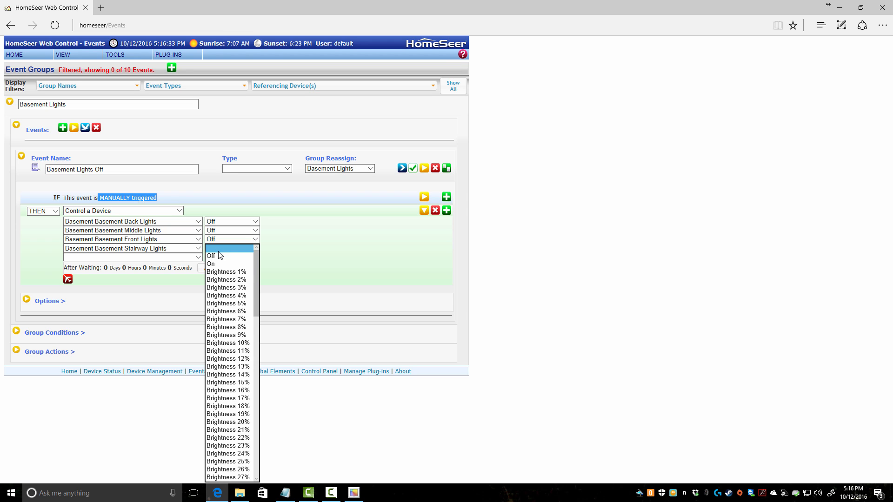
left_click(221, 256)
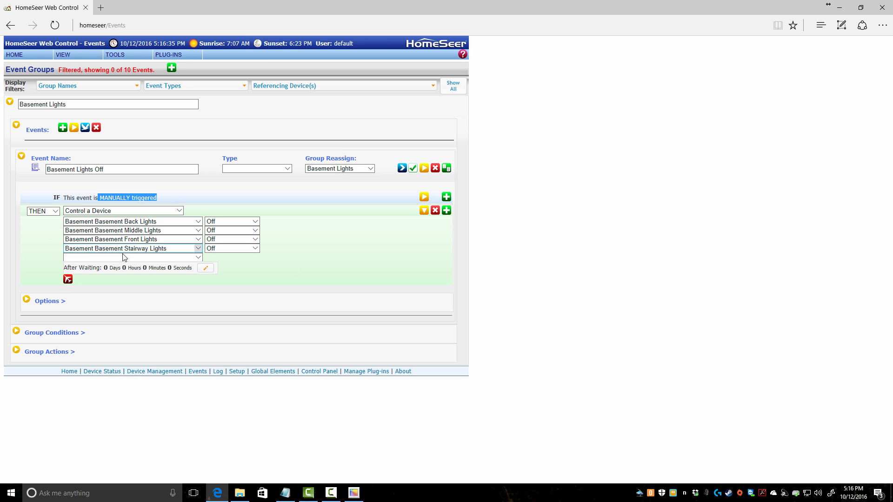
left_click(27, 299)
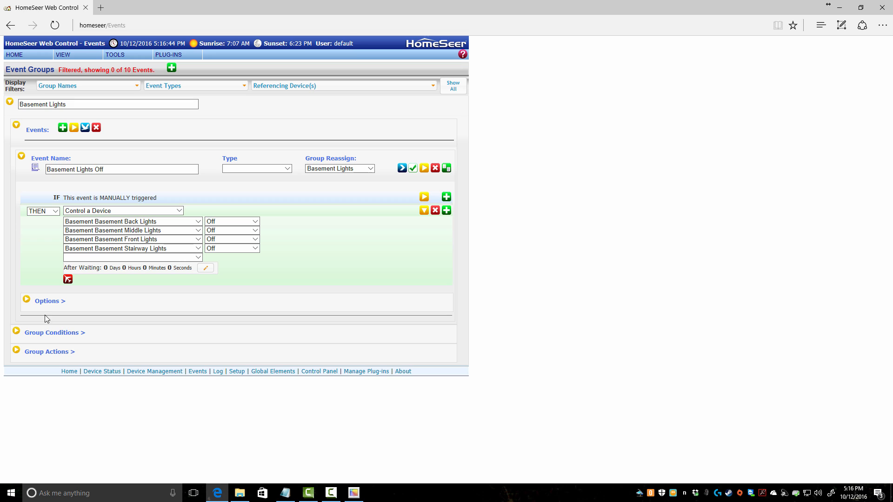
- Review the condition choices in Group Conditions and the action choices in Group Actions for the Basement Lights group
left_click(21, 156)
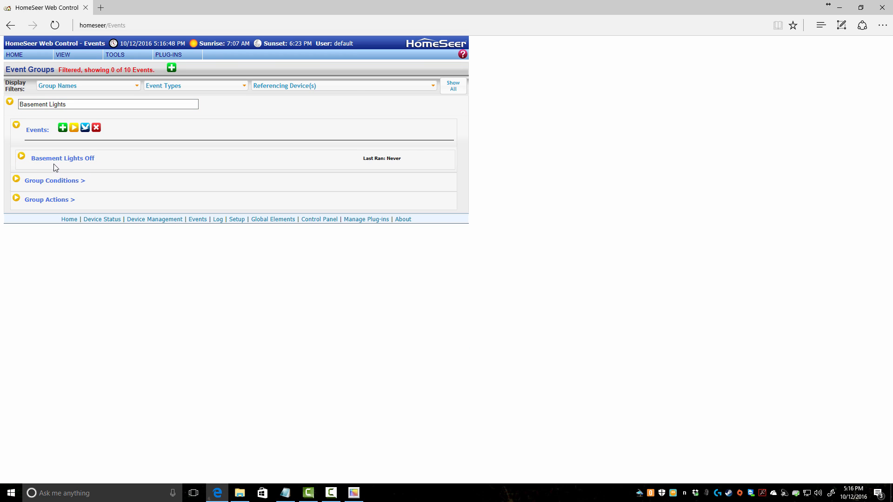
left_click(19, 181)
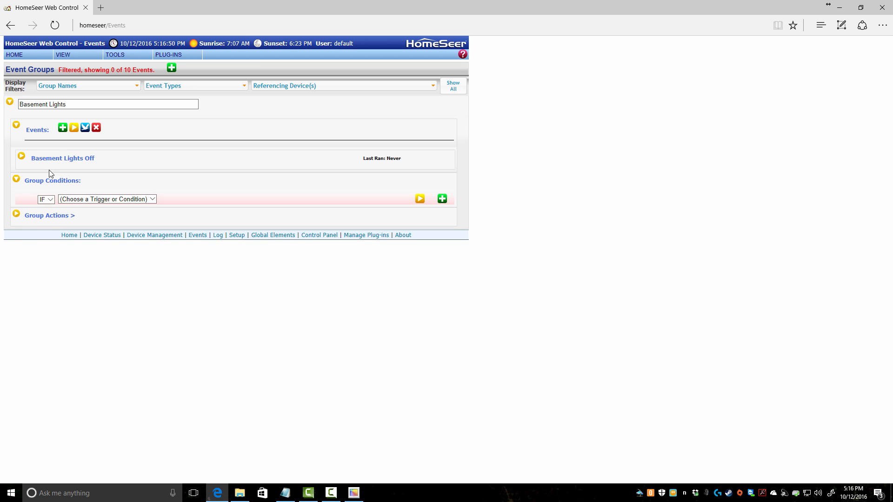
left_click(104, 201)
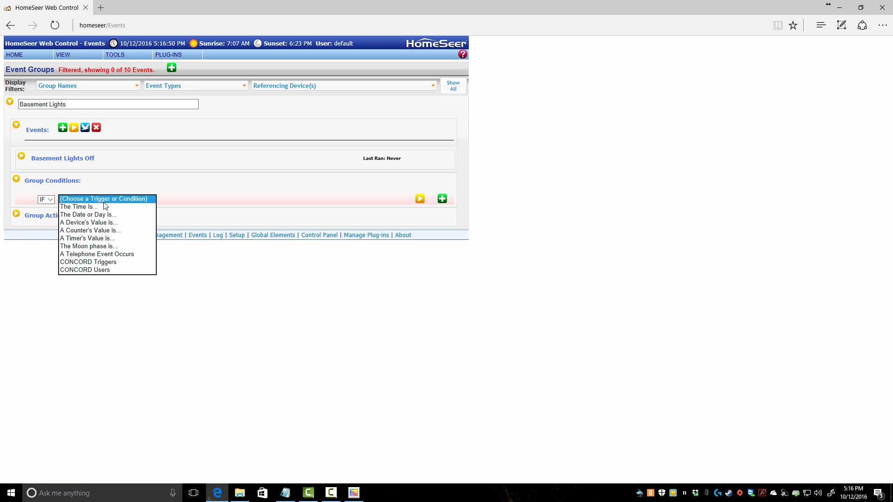
left_click(29, 279)
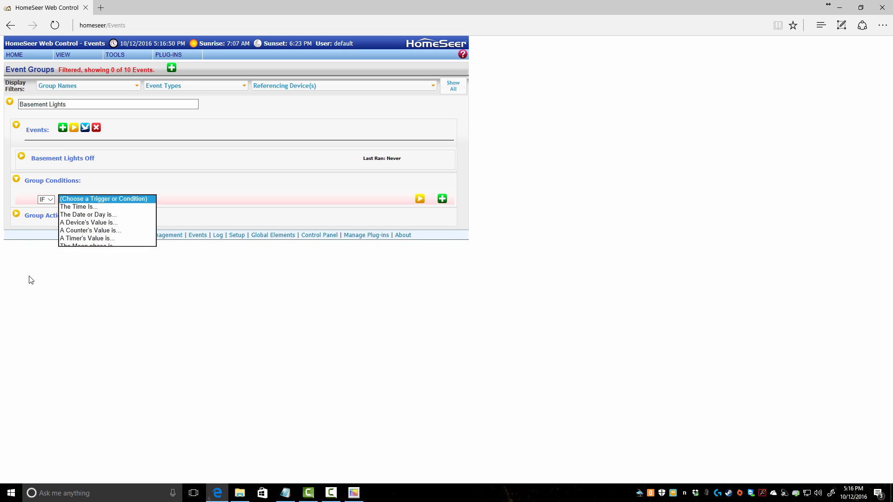
left_click(17, 215)
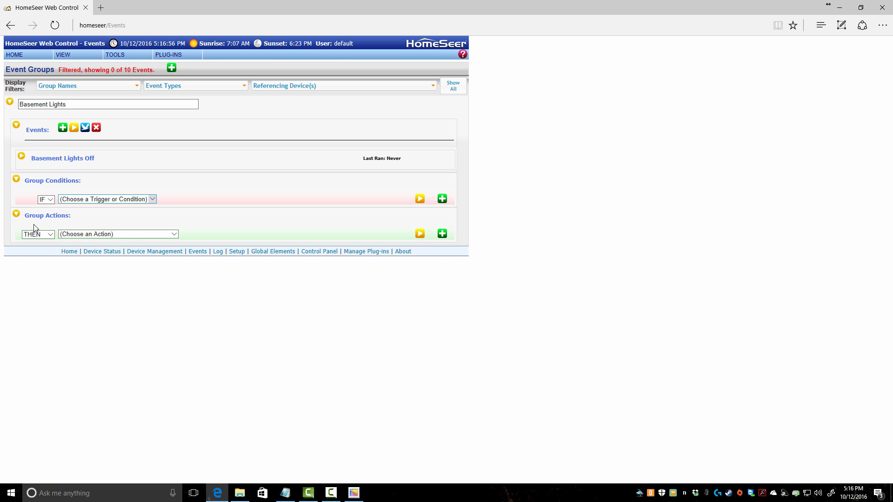
left_click(13, 179)
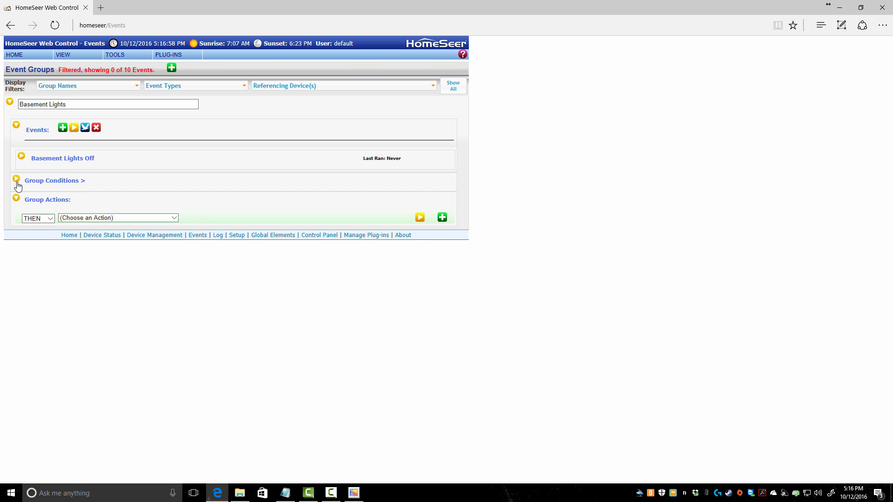
left_click(16, 181)
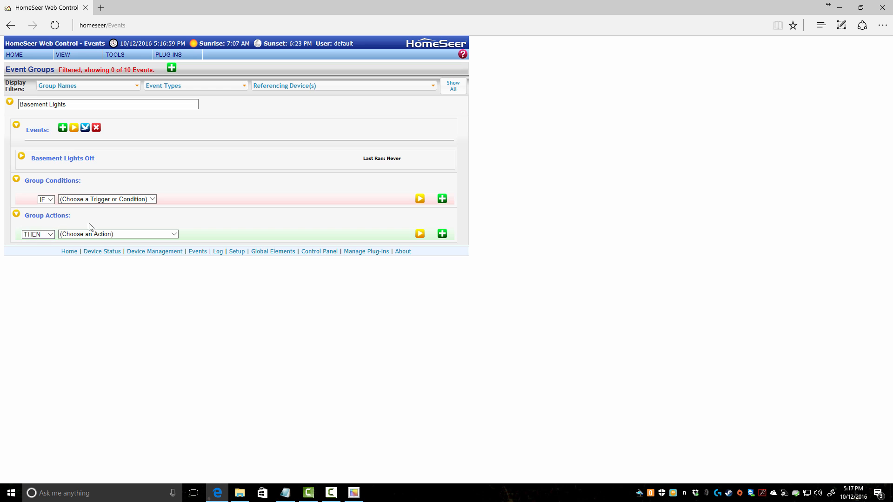
left_click(93, 234)
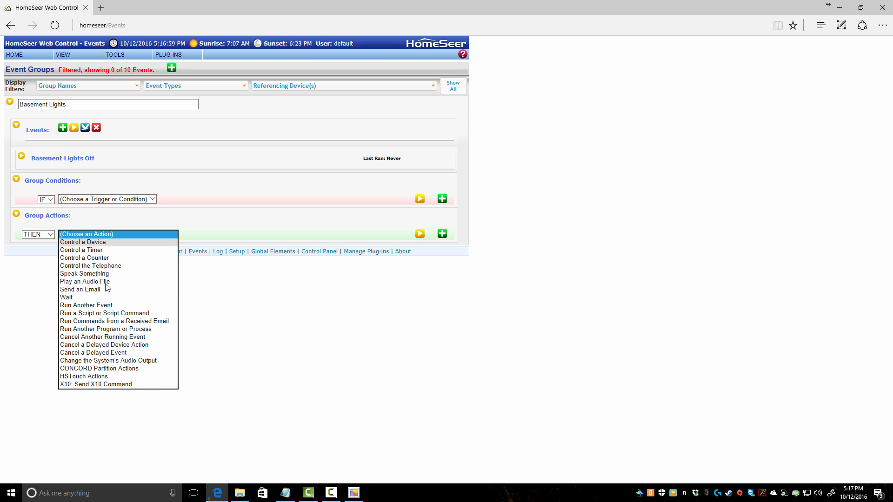
left_click(33, 284)
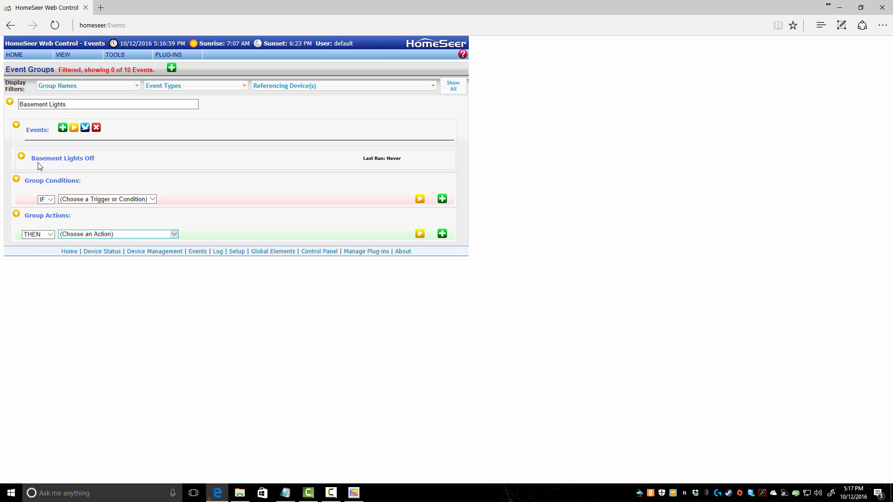
left_click(17, 214)
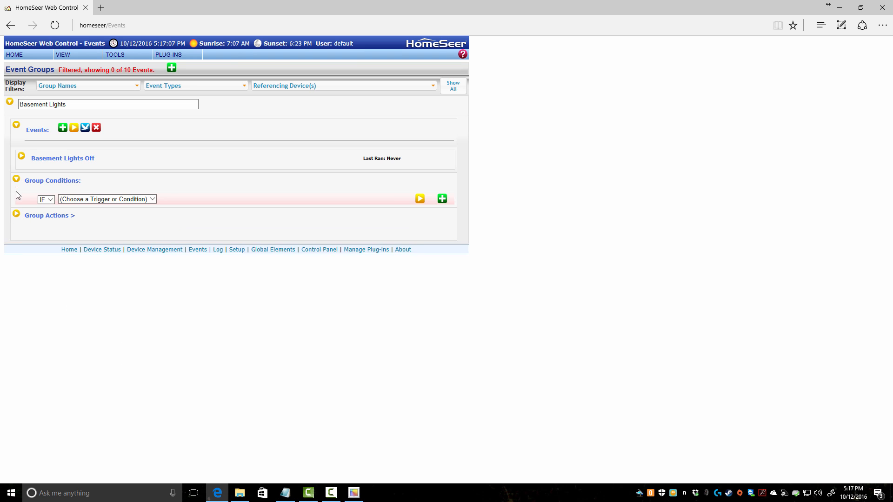
left_click(16, 179)
left_click(21, 157)
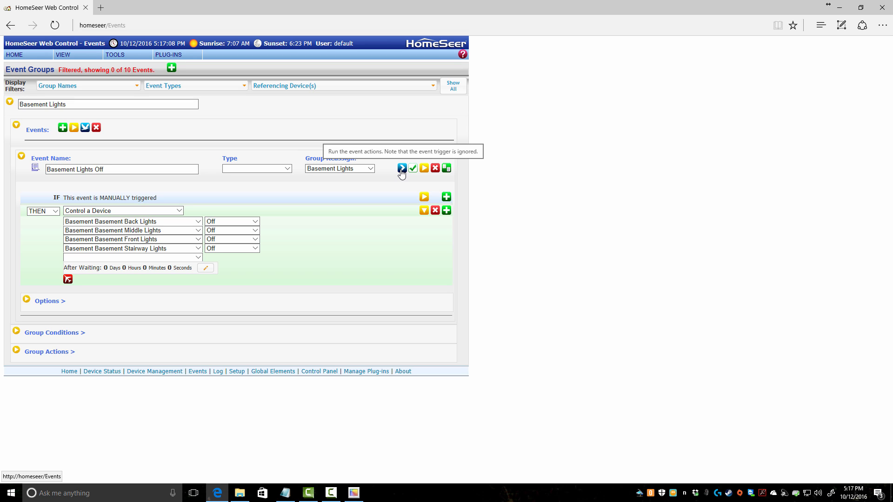
- Exit the running HSTouch client and launch HSTouch again
left_click(354, 494)
right_click(300, 20)
left_click(334, 26)
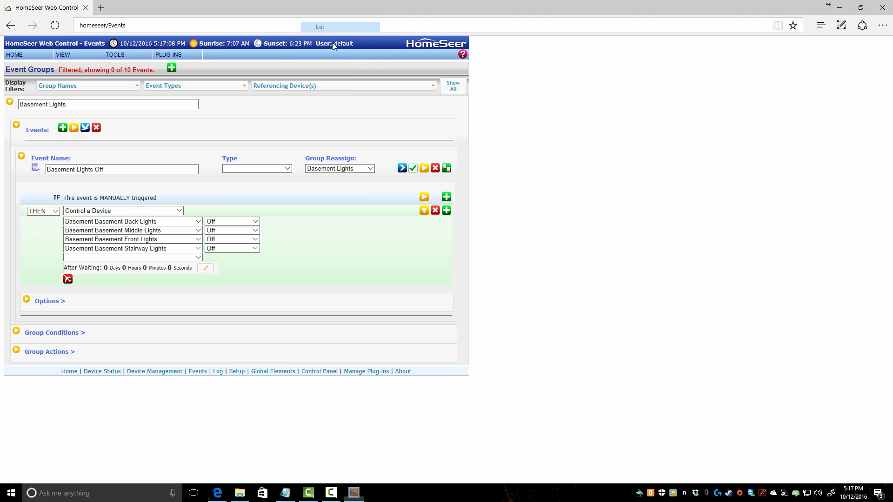
key("super")
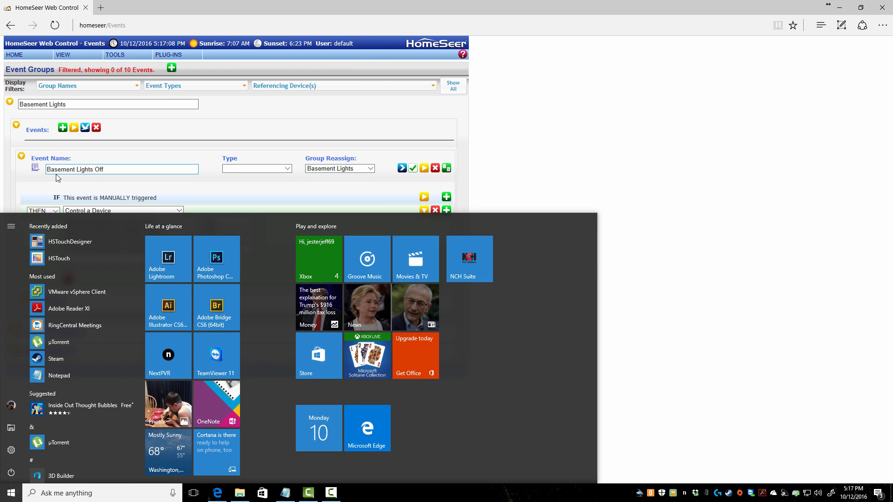
left_click(59, 258)
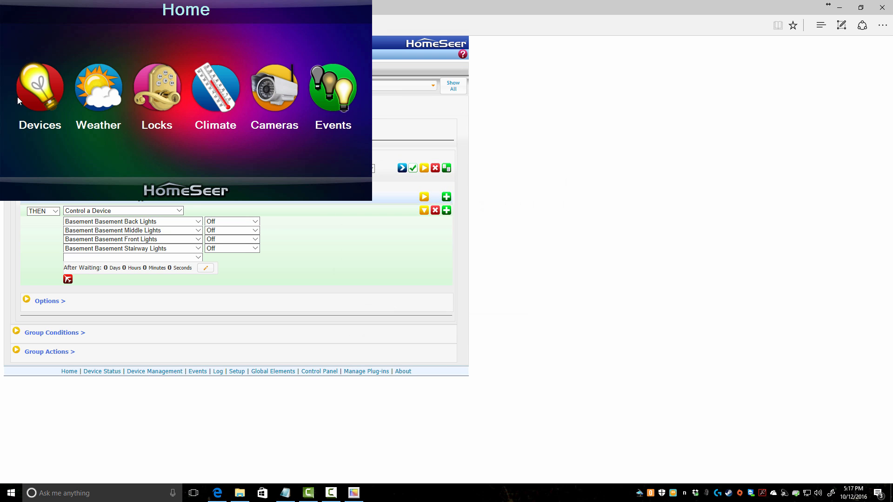
- Run the Basement Lights Off event from the Basement Lights event group in HSTouch, and exit the client
left_click(308, 99)
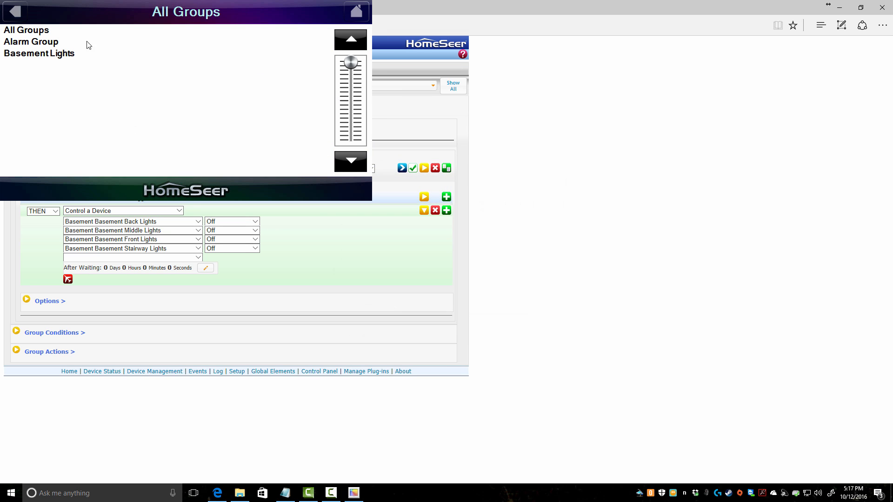
left_click(27, 55)
left_click(58, 31)
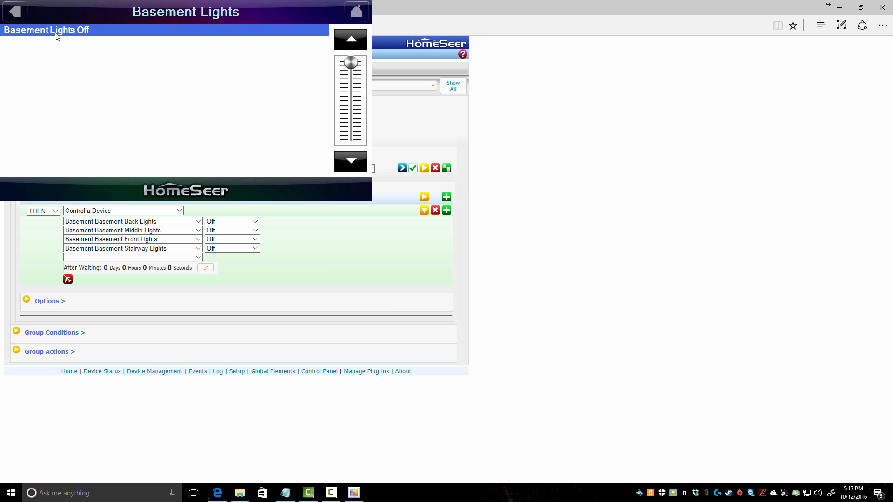
left_click(150, 128)
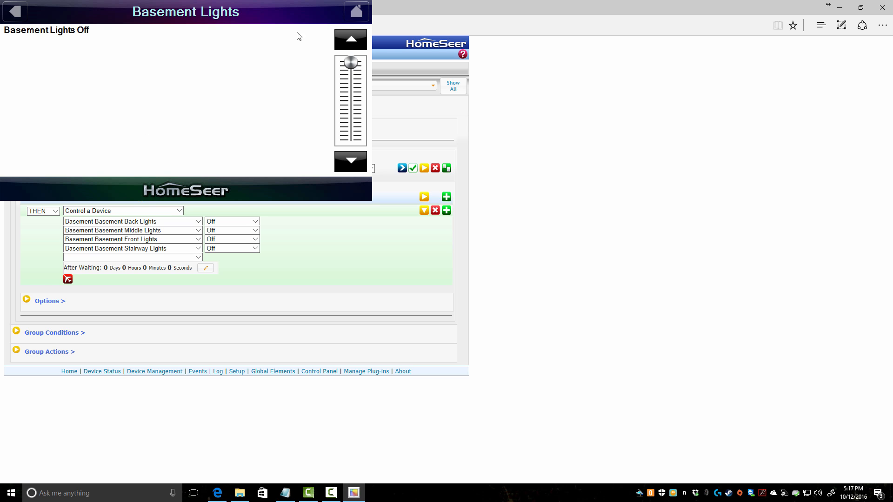
right_click(331, 15)
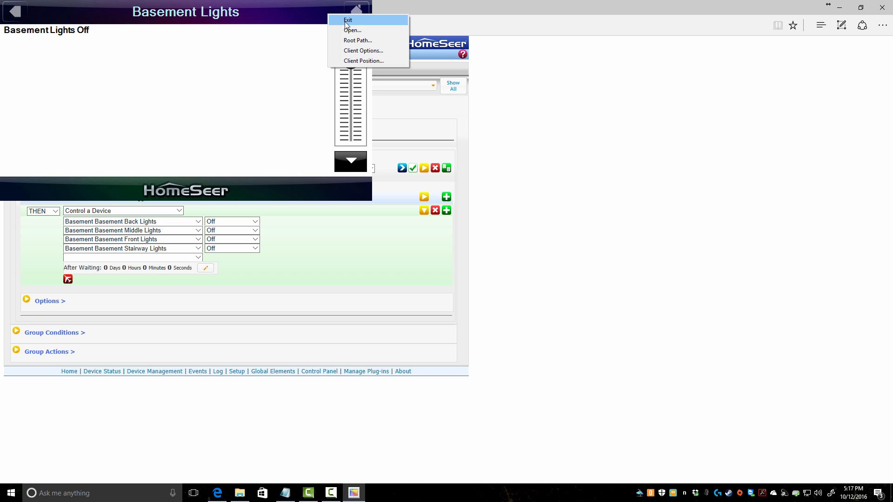
left_click(348, 20)
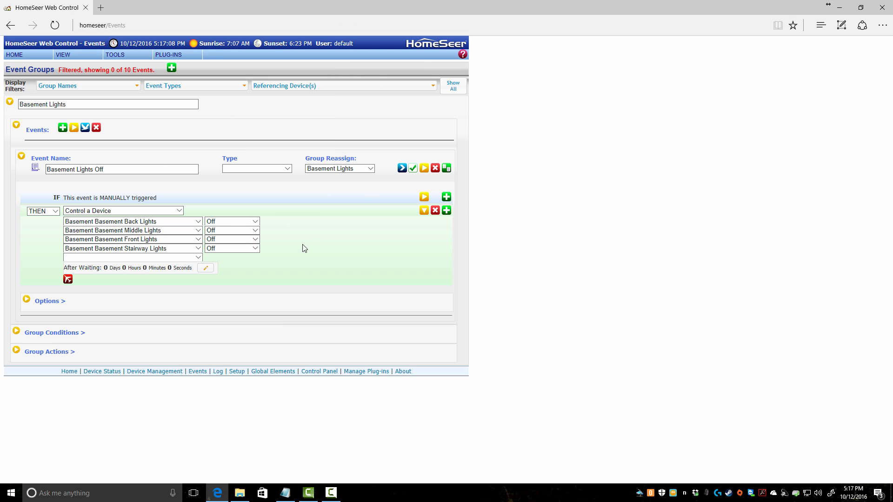
- Duplicate the Basement Lights Off event within the Basement Lights group in HomeSeer Web Control
left_click(21, 156)
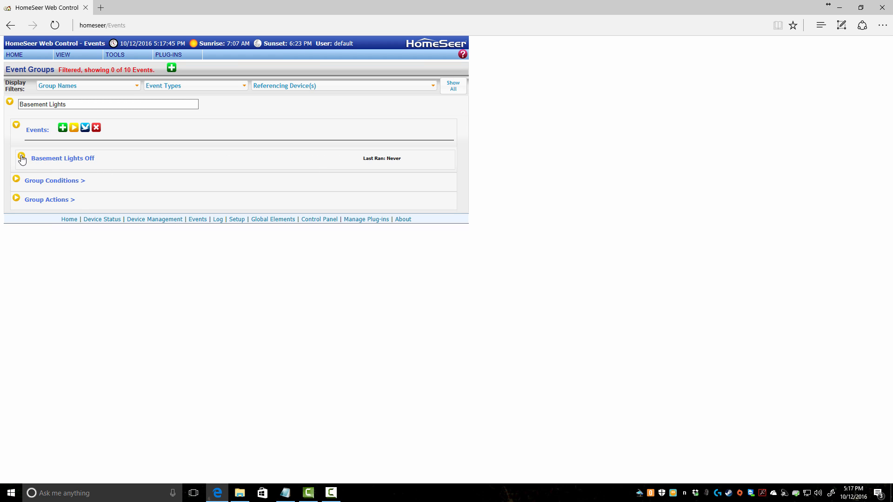
left_click(21, 156)
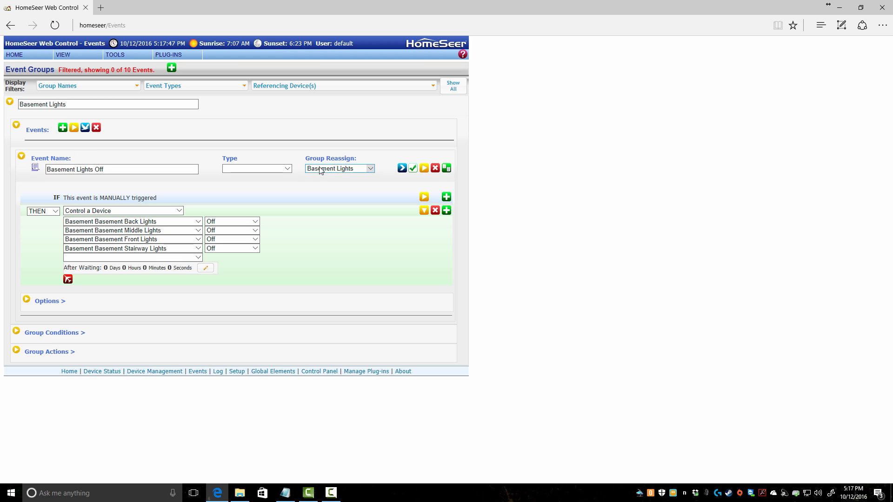
left_click(447, 169)
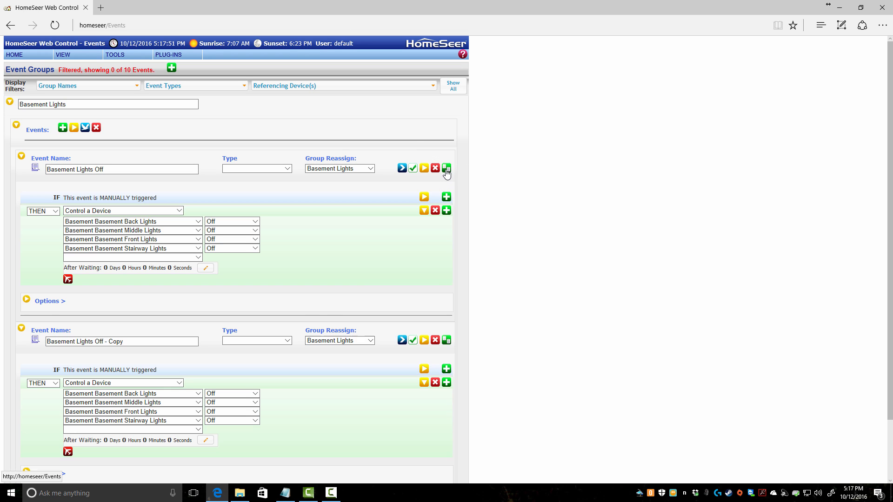
- Rename the copied event to Basement Lights On
left_click(129, 342)
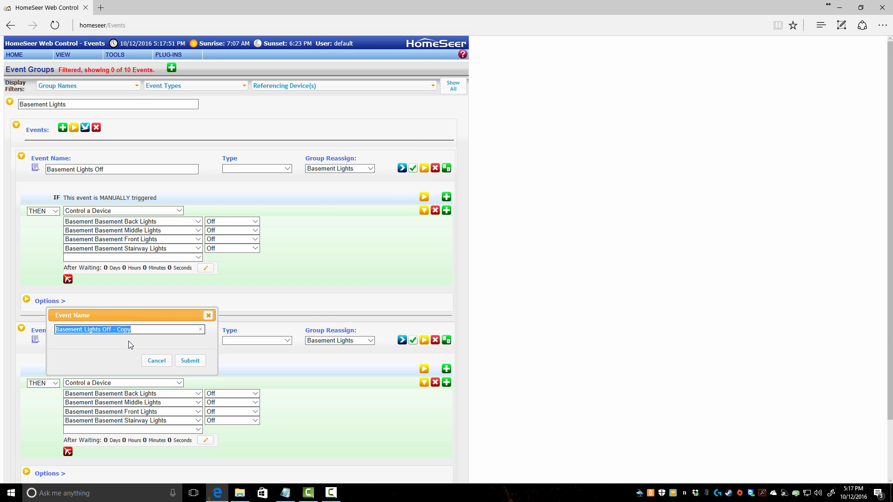
left_click(102, 330)
key("Delete")
key("Delete")
key("Delete")
key("Delete")
key("Delete")
key("Delete")
key("Delete")
key("Delete")
key("Delete")
key("Delete")
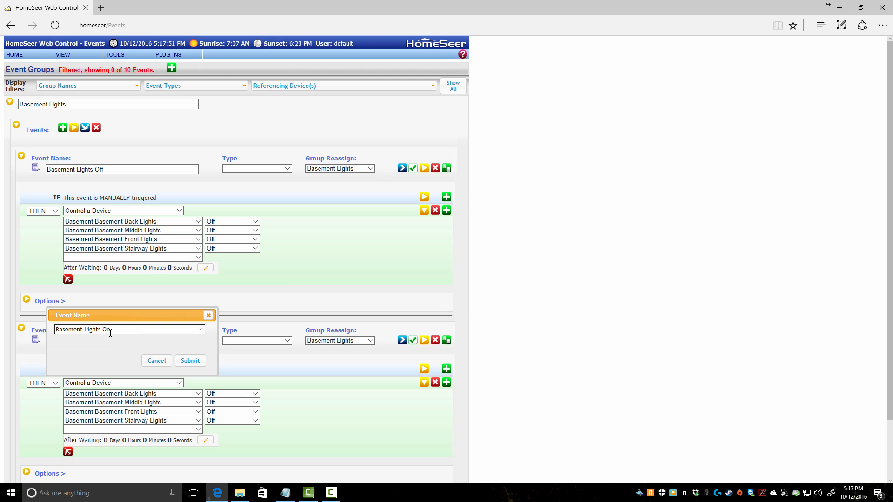
left_click(189, 362)
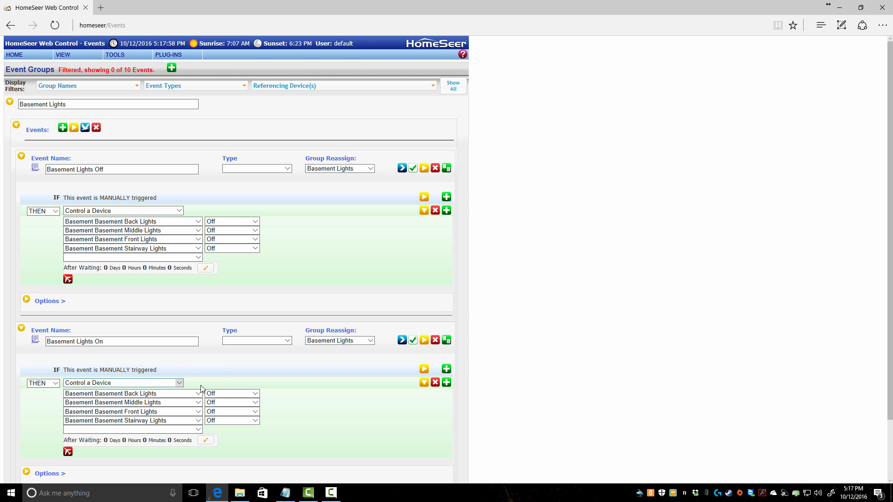
- Set the Back, Middle, Front and Stairway Lights to On in the Basement Lights On event, and collapse that event
left_click(256, 394)
left_click(223, 259)
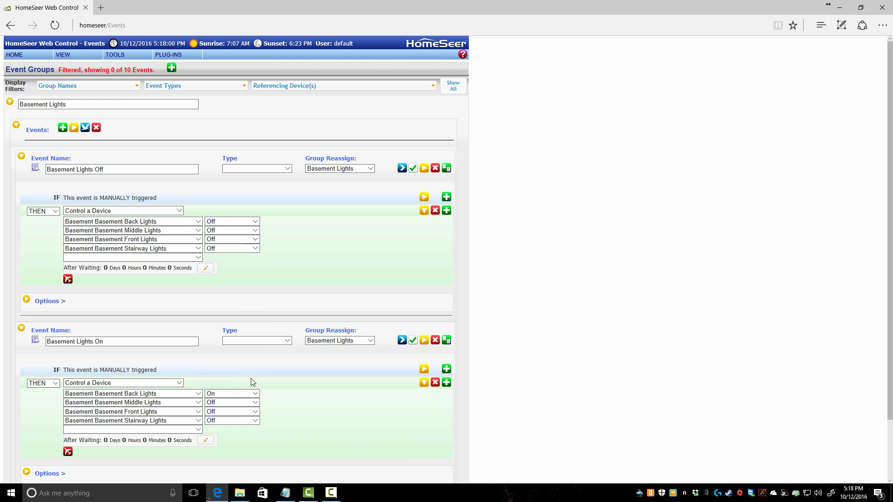
left_click(255, 403)
left_click(225, 260)
left_click(236, 412)
left_click(219, 261)
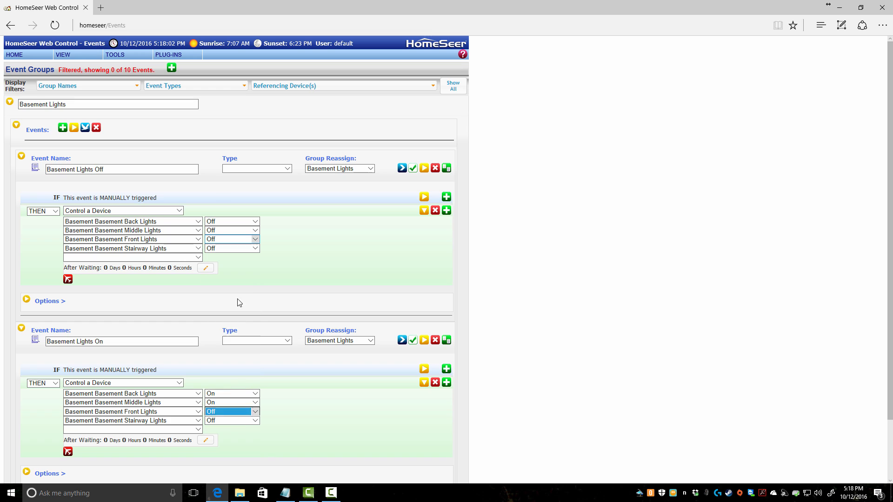
left_click(237, 420)
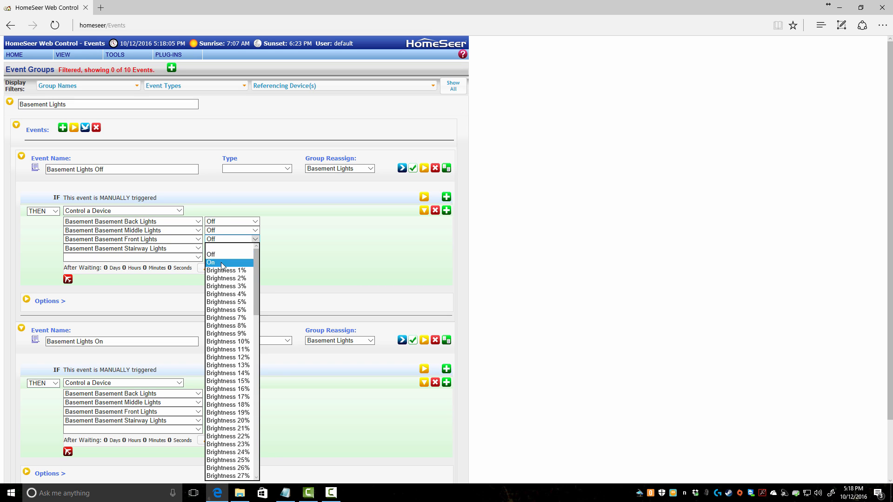
left_click(220, 259)
scroll(296, 406, "down", 2)
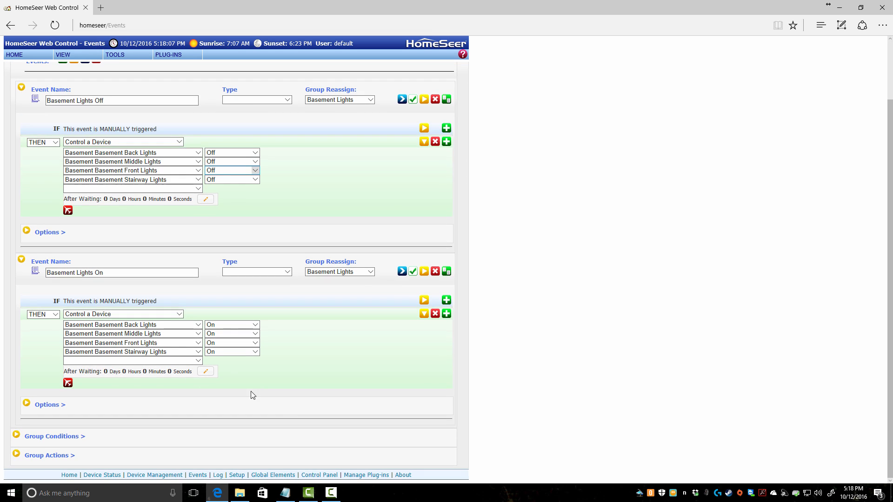
left_click(22, 262)
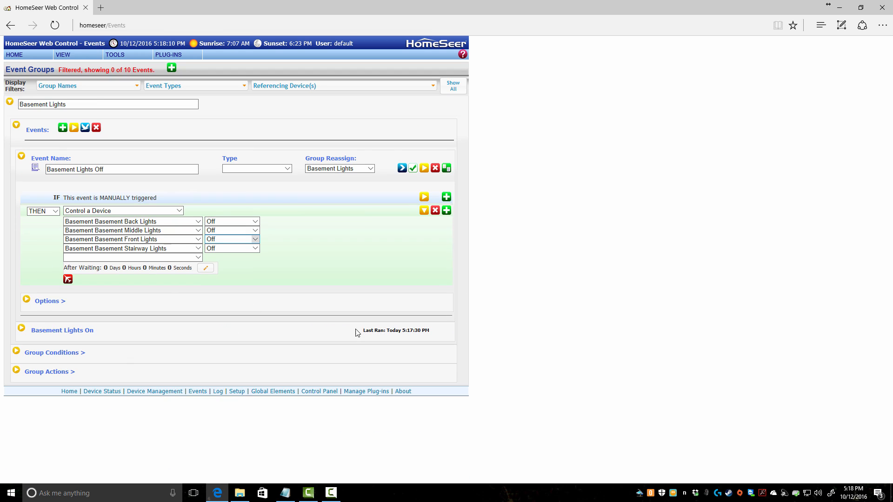
- Expand and run the Basement Lights On event, and collapse both events in the Basement Lights group
left_click(21, 329)
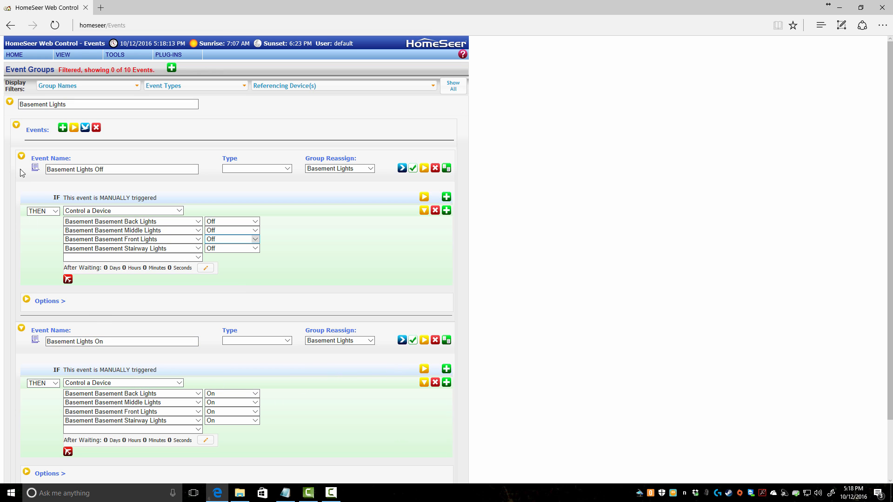
left_click(17, 126)
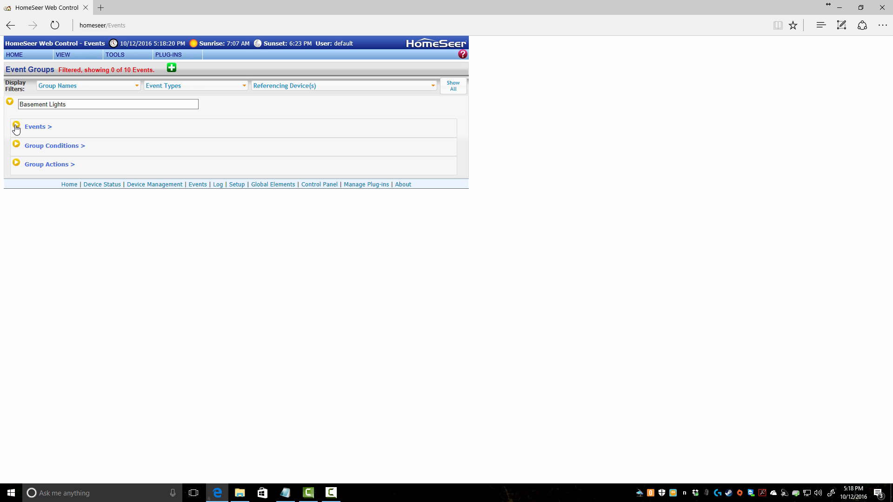
left_click(16, 126)
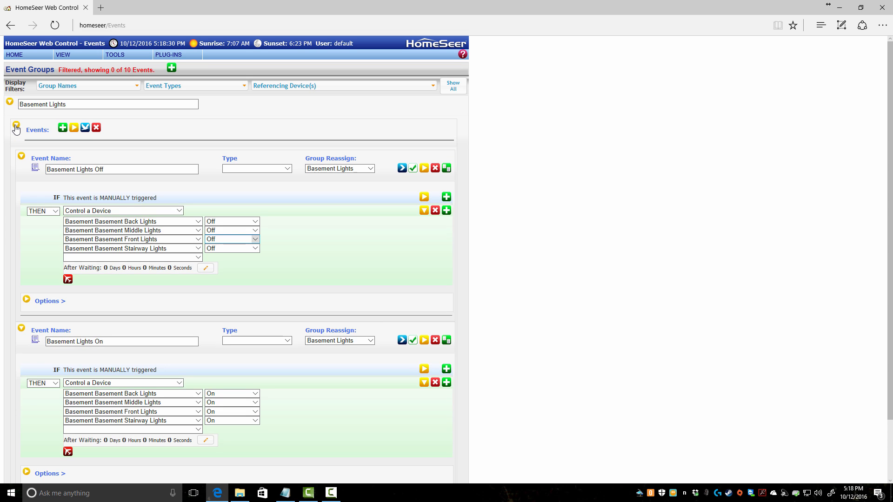
left_click(21, 157)
left_click(22, 177)
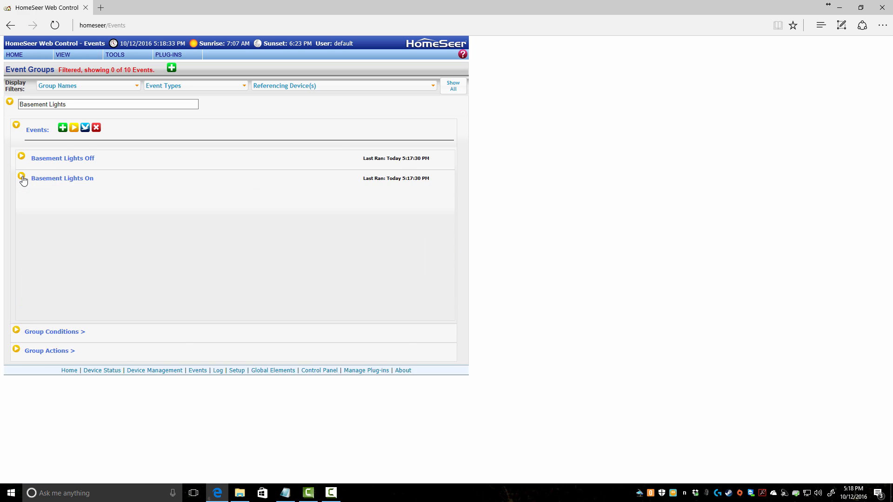
- Duplicate the Basement Lights Off event within the Basement Lights group and expand the copy
left_click(22, 157)
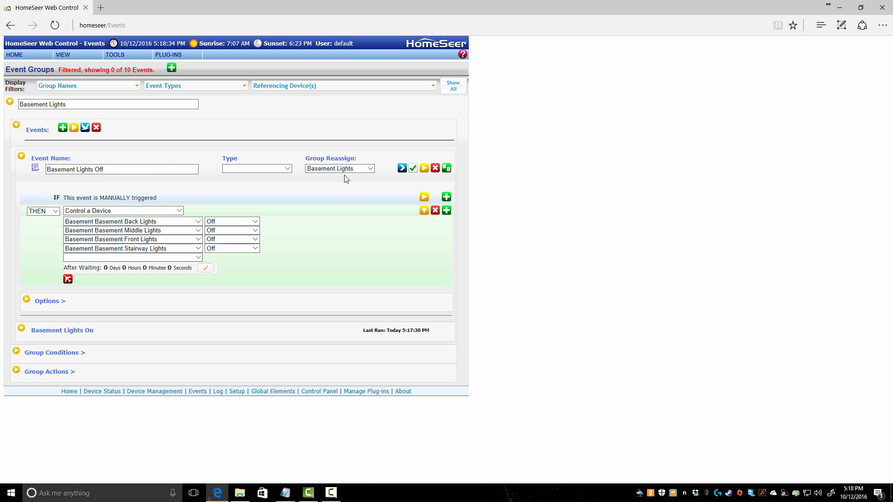
left_click(447, 169)
left_click(21, 176)
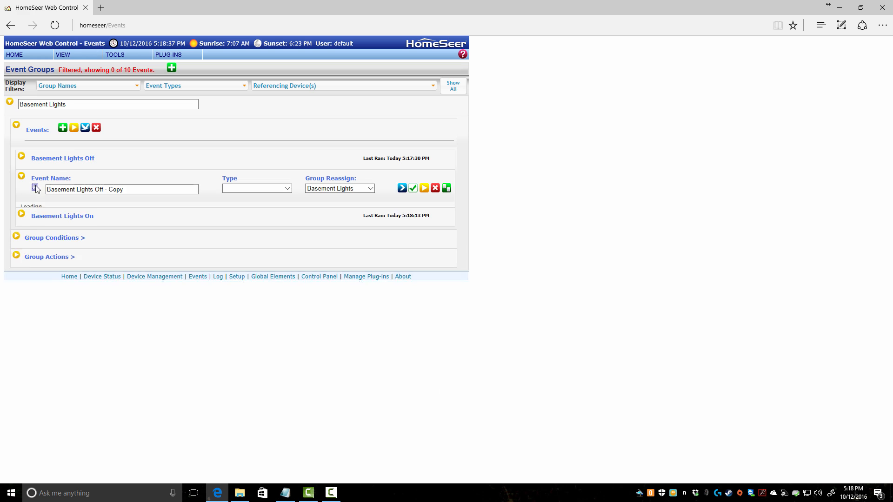
- Rename the copied event to Basement Lights Dim 35%
left_click(94, 188)
left_click(97, 177)
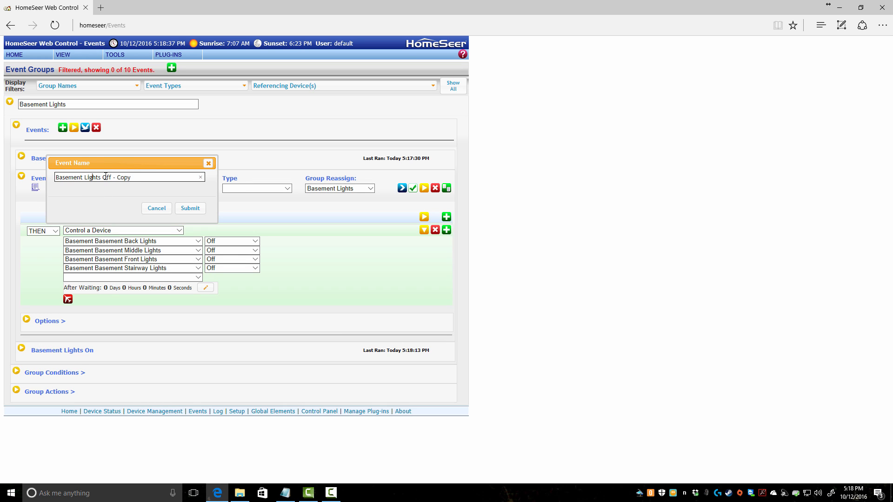
left_click_drag(103, 177, 141, 183)
type("Dikm")
type("m")
left_click(190, 209)
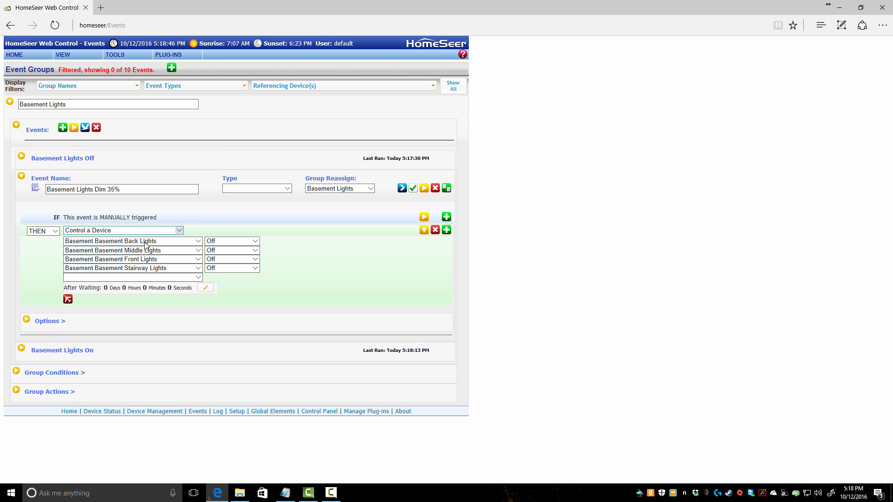
- Set the Back, Middle, Front and Stairway Lights to Brightness 35% in the Basement Lights Dim 35% event
left_click(232, 241)
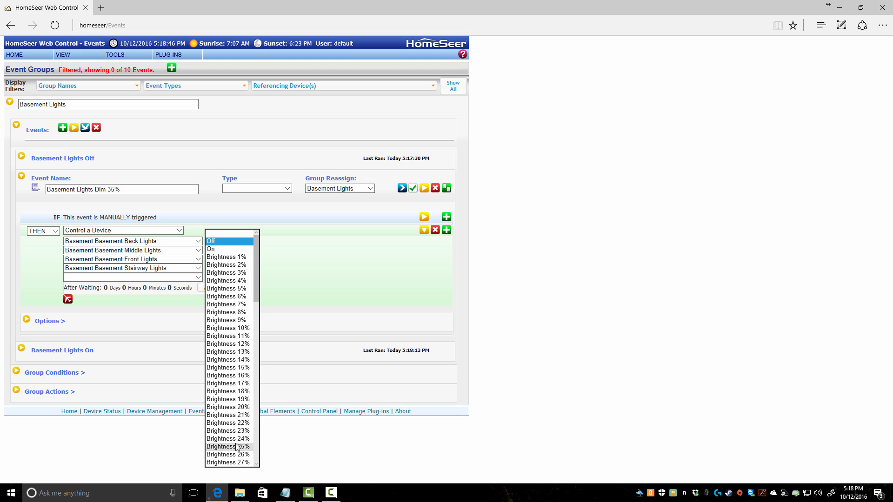
scroll(236, 447, "down", 7)
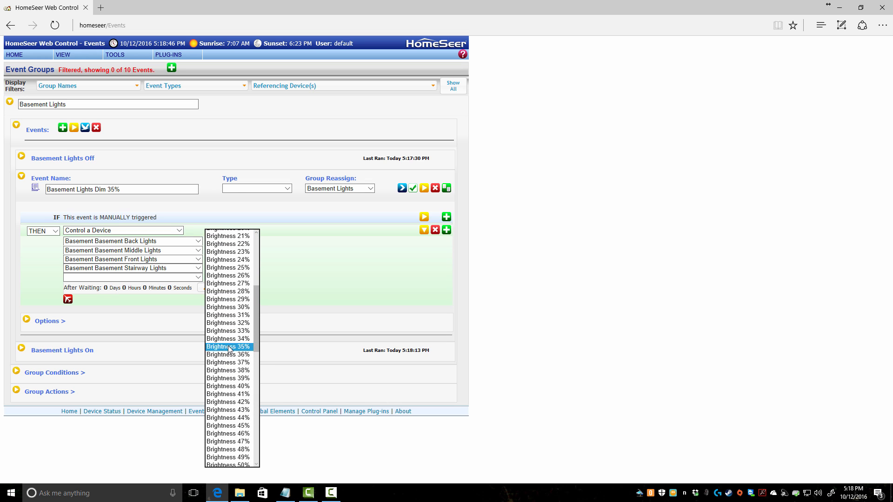
left_click(230, 347)
left_click(232, 250)
scroll(228, 345, "down", 5)
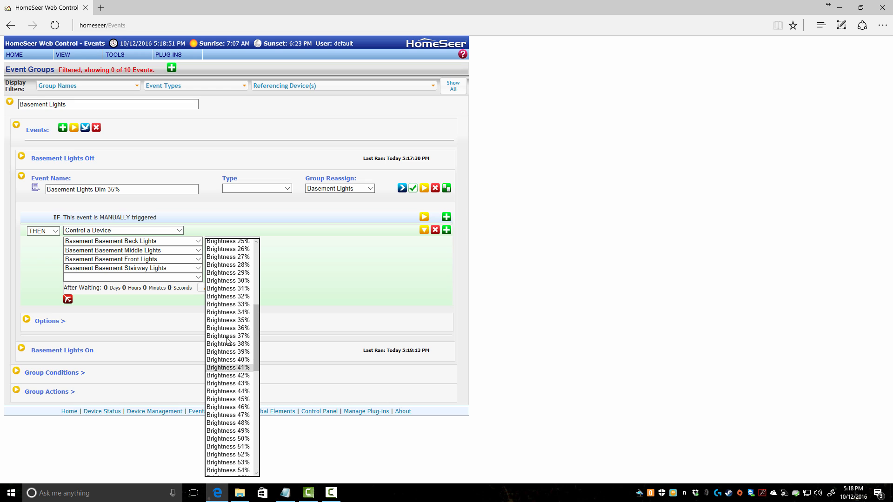
left_click(228, 320)
left_click(229, 260)
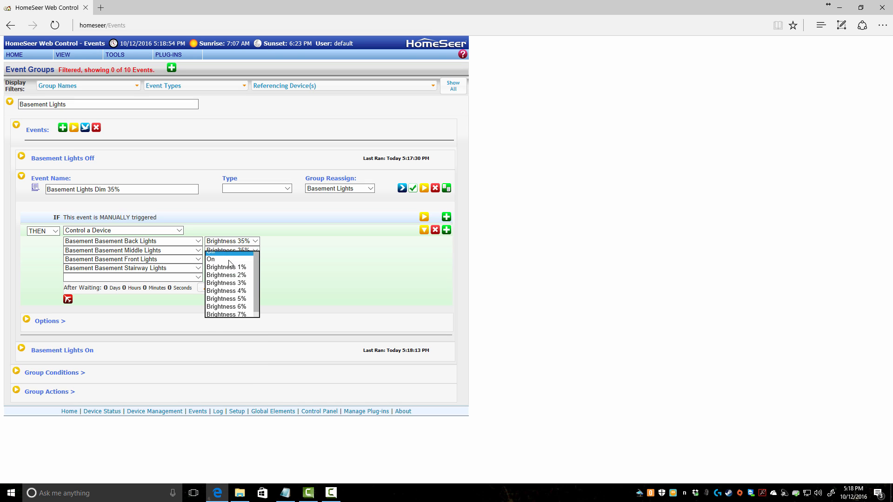
scroll(230, 325, "down", 8)
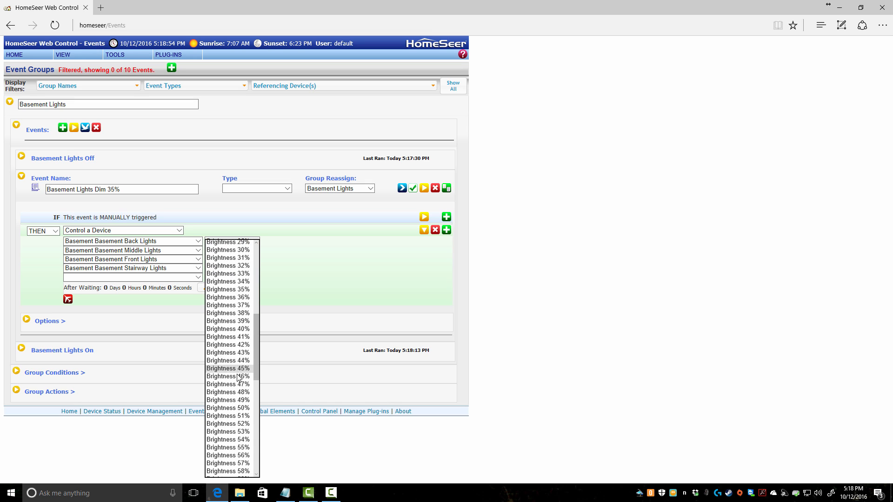
left_click(227, 288)
left_click(230, 269)
scroll(231, 269, "down", 10)
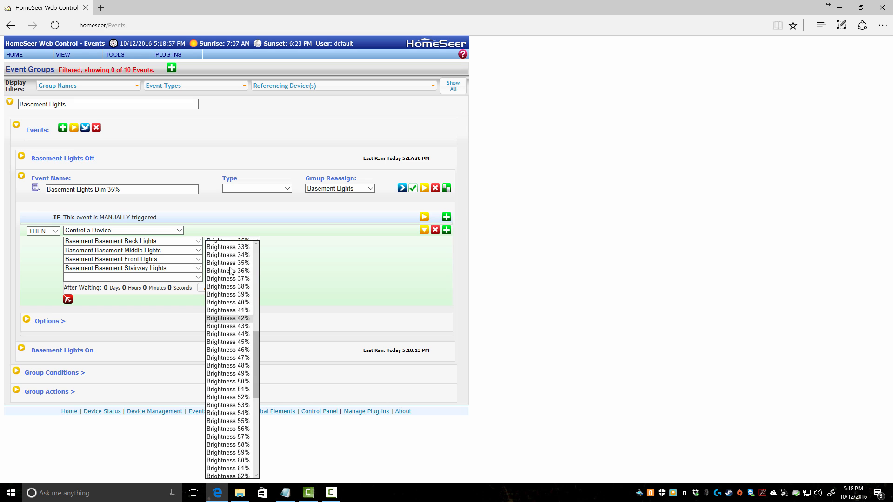
scroll(231, 271, "up", 1)
left_click(228, 286)
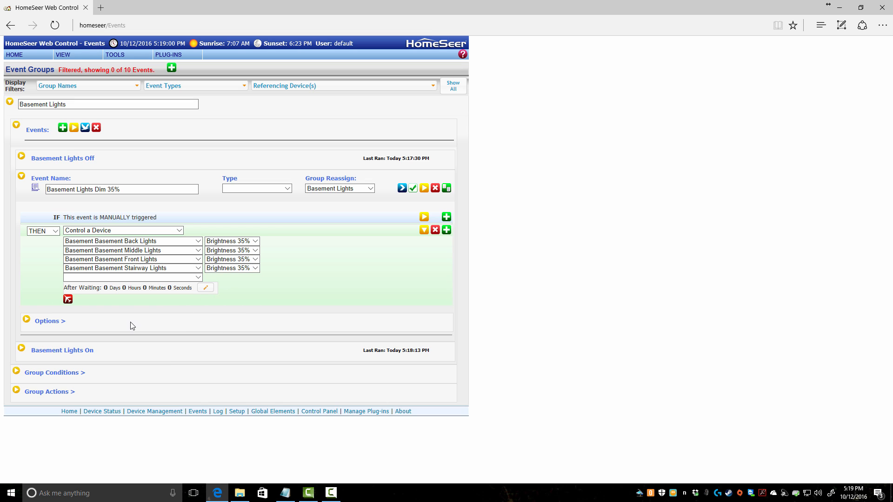
- Run the Basement Lights Dim 35% event followed by the Basement Lights On event, collapsing each one after its run
left_click(402, 189)
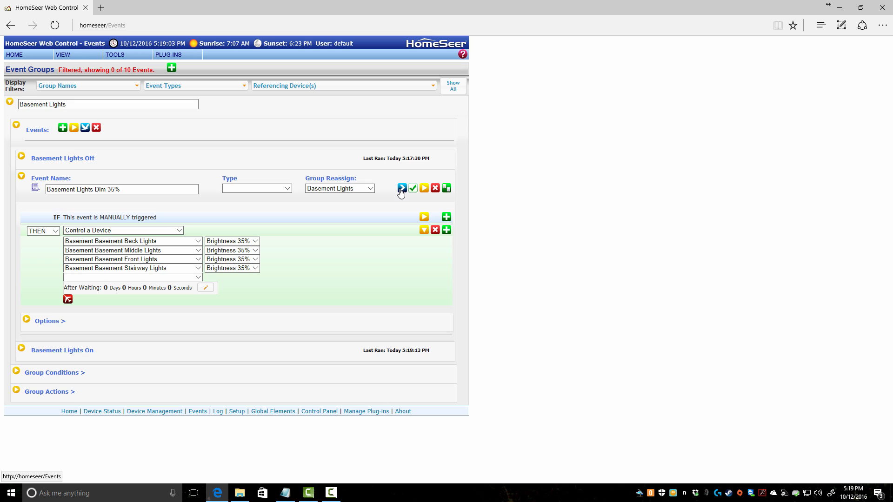
left_click(23, 178)
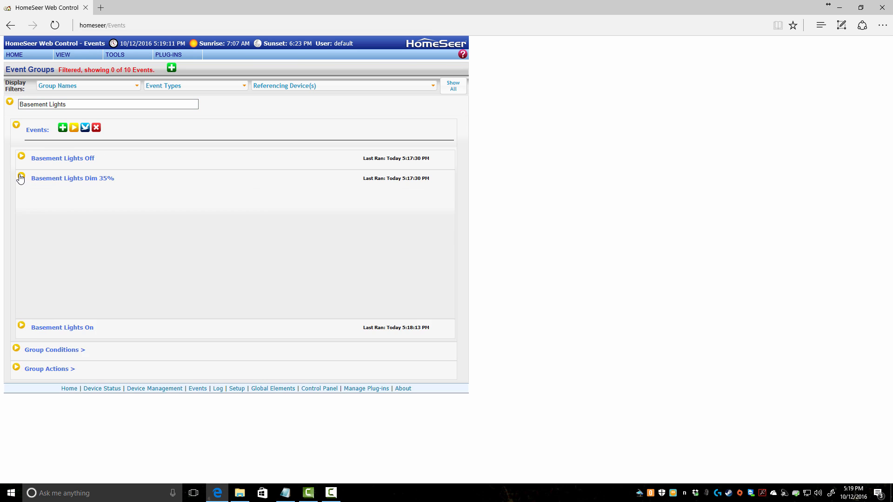
left_click(22, 198)
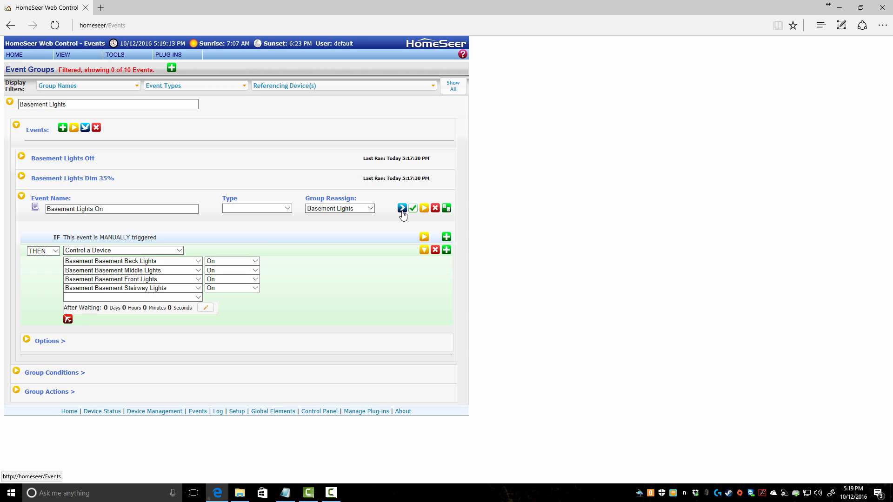
left_click(21, 198)
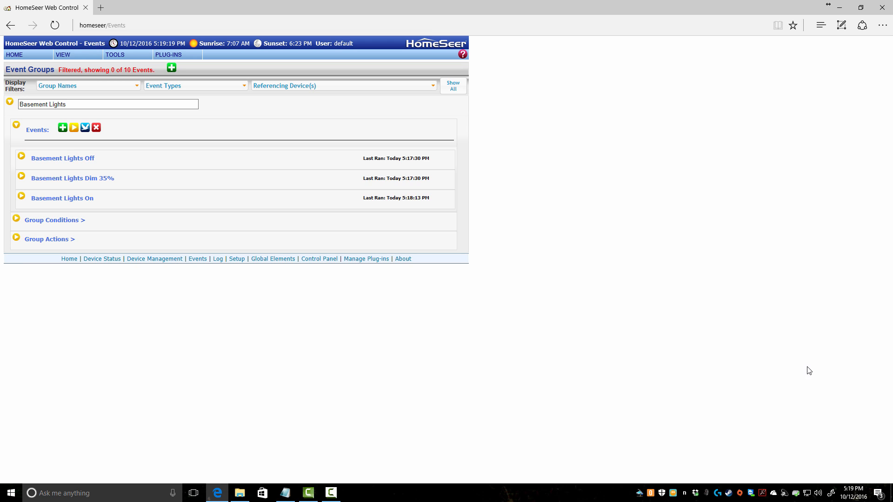
- Enable X10 plug-in logging of inbound and outbound dequeue processing, outbound X10 commands from HomeSeer, and plugin callbacks
mouse_move(177, 70)
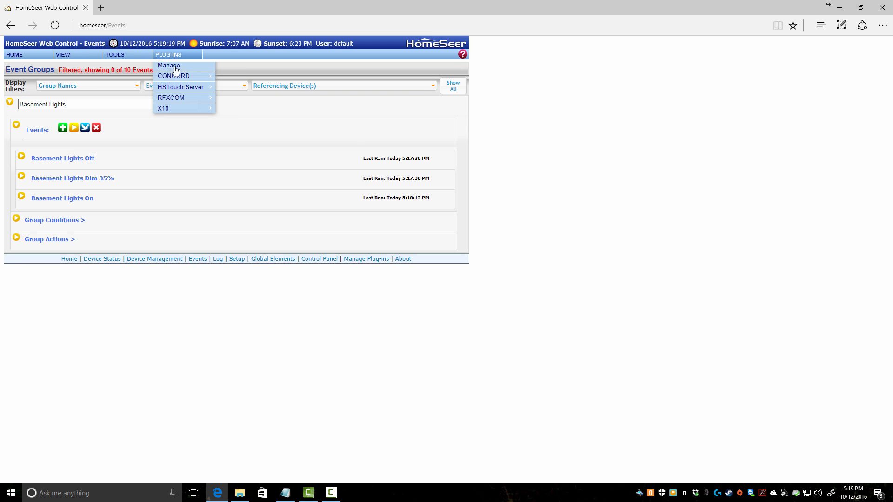
mouse_move(174, 107)
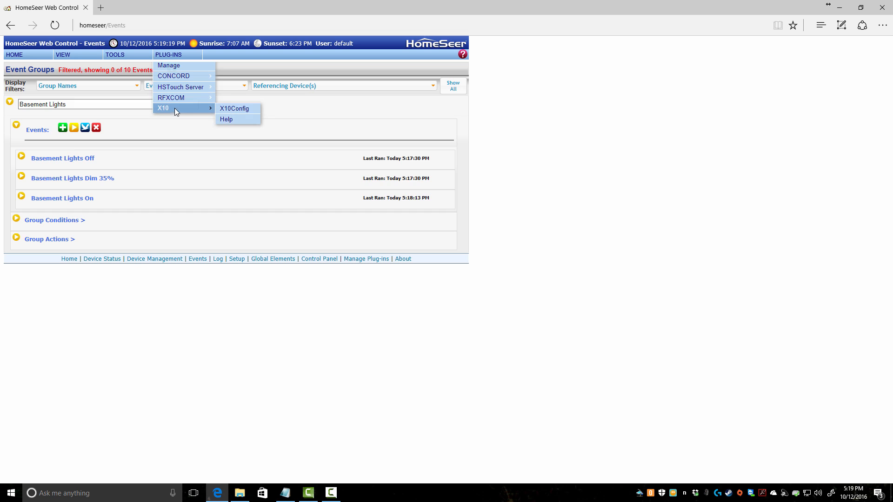
left_click(241, 114)
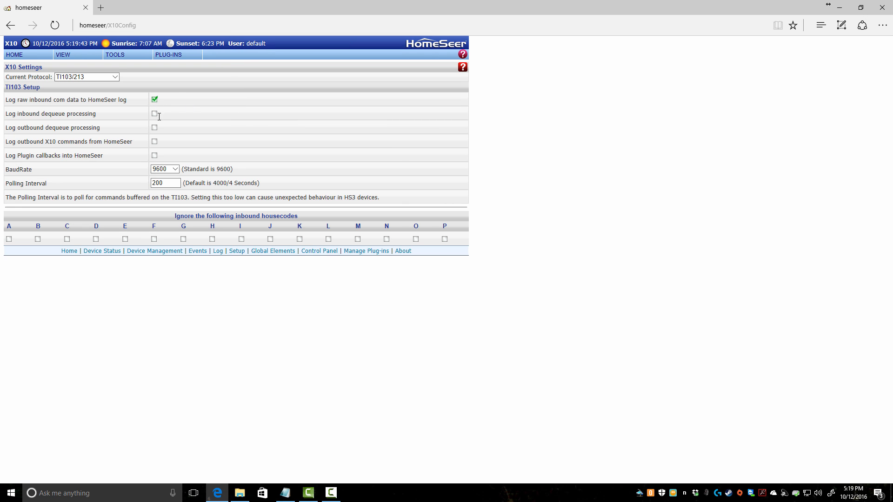
left_click(155, 114)
left_click(155, 128)
left_click(155, 142)
left_click(155, 156)
- Open the HomeSeer log and examine the recent event trigger and HSTouch Server entries
mouse_move(65, 55)
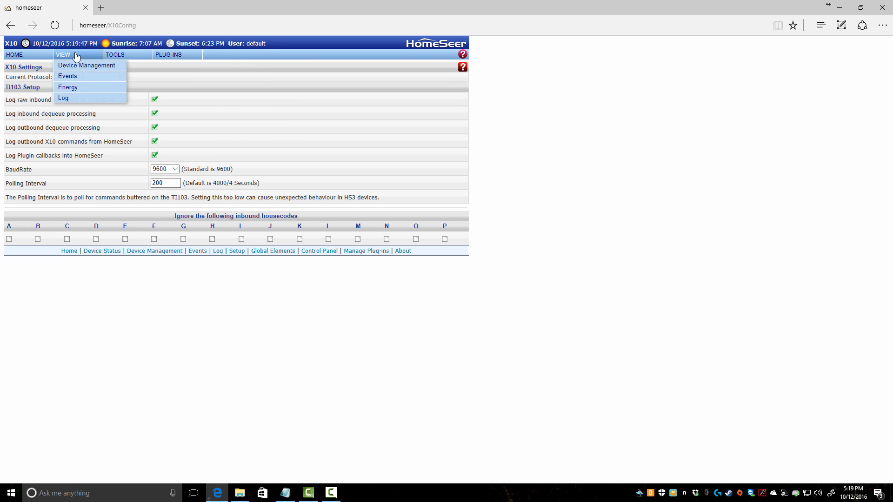
left_click(72, 99)
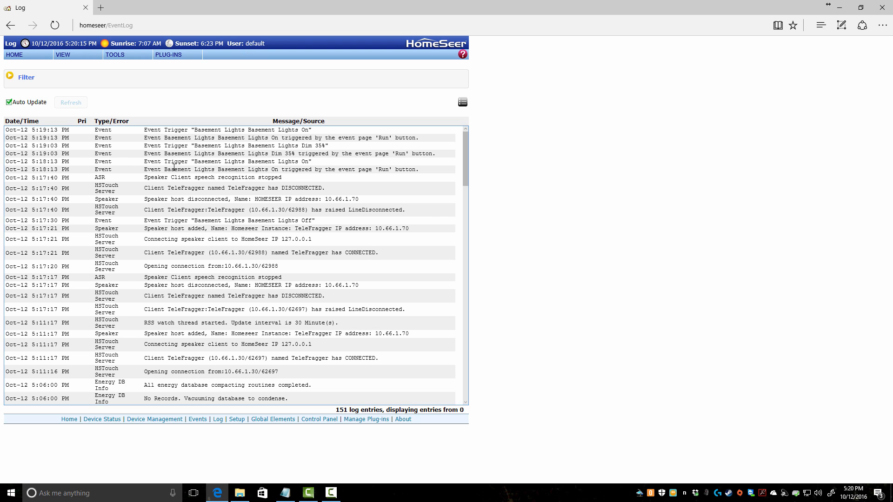
left_click_drag(167, 210, 188, 215)
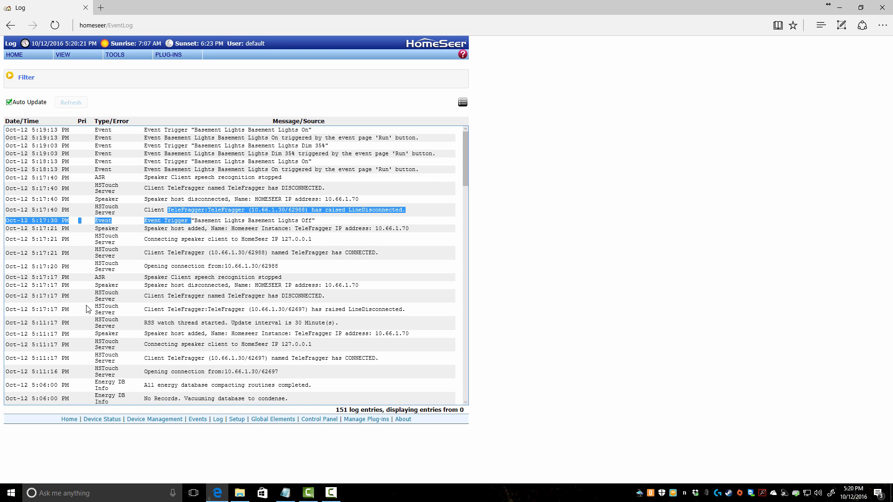
left_click(125, 299)
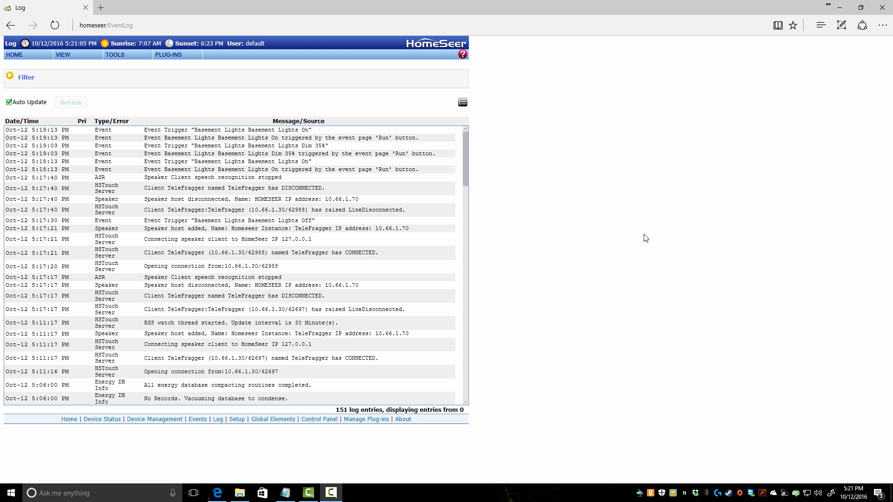
left_click_drag(514, 363, 513, 294)
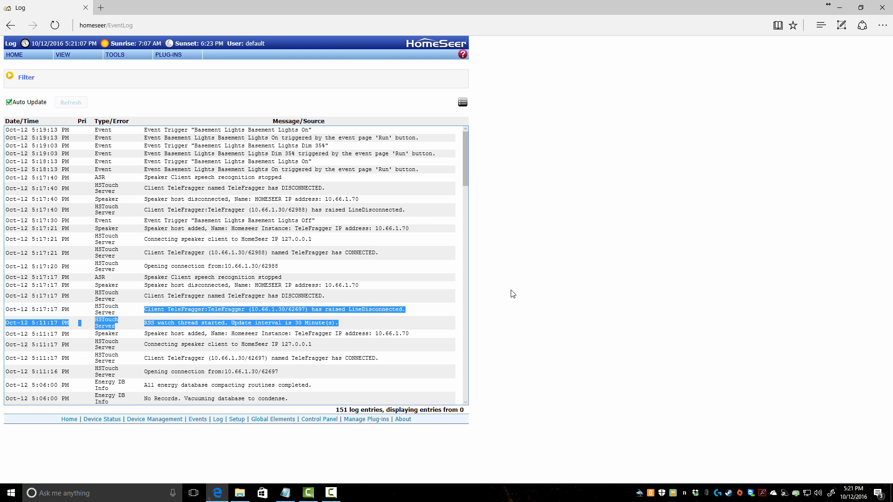
left_click(511, 291)
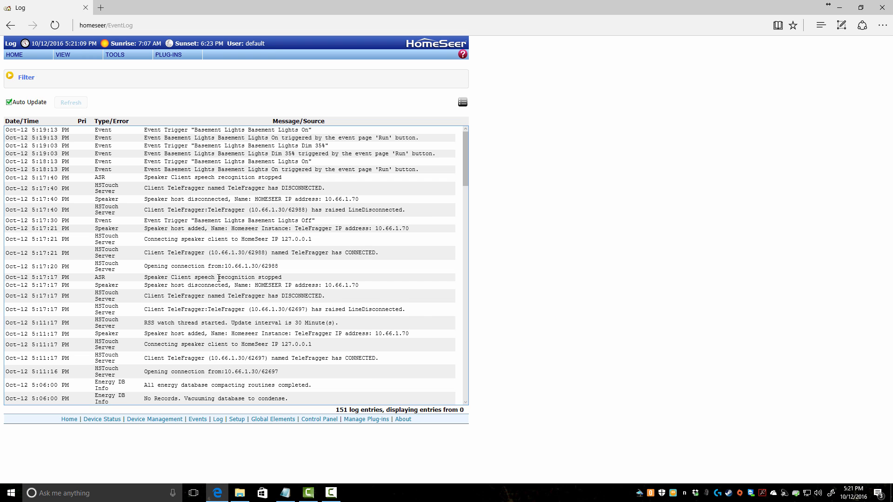